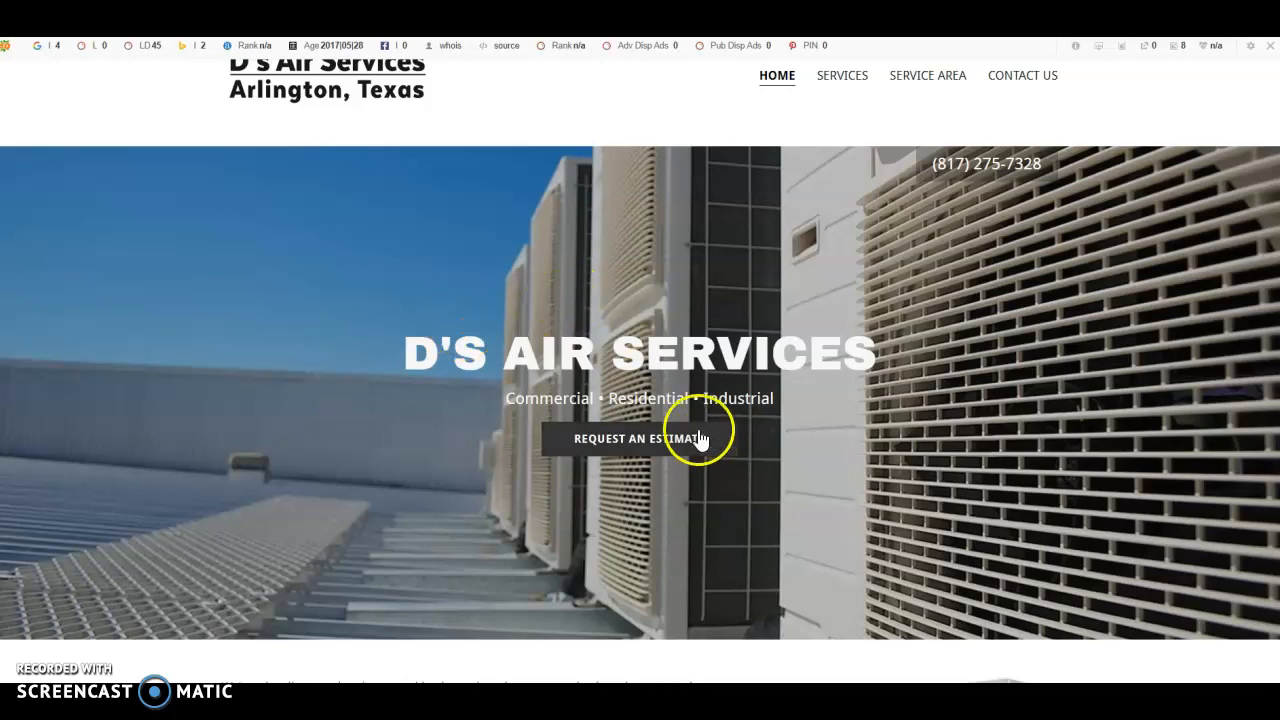
Step: Examine the D's Air Services home page: its header, page title, navigation, estimate button, description text and license section
left_click_drag(220, 86, 466, 108)
left_click(621, 86)
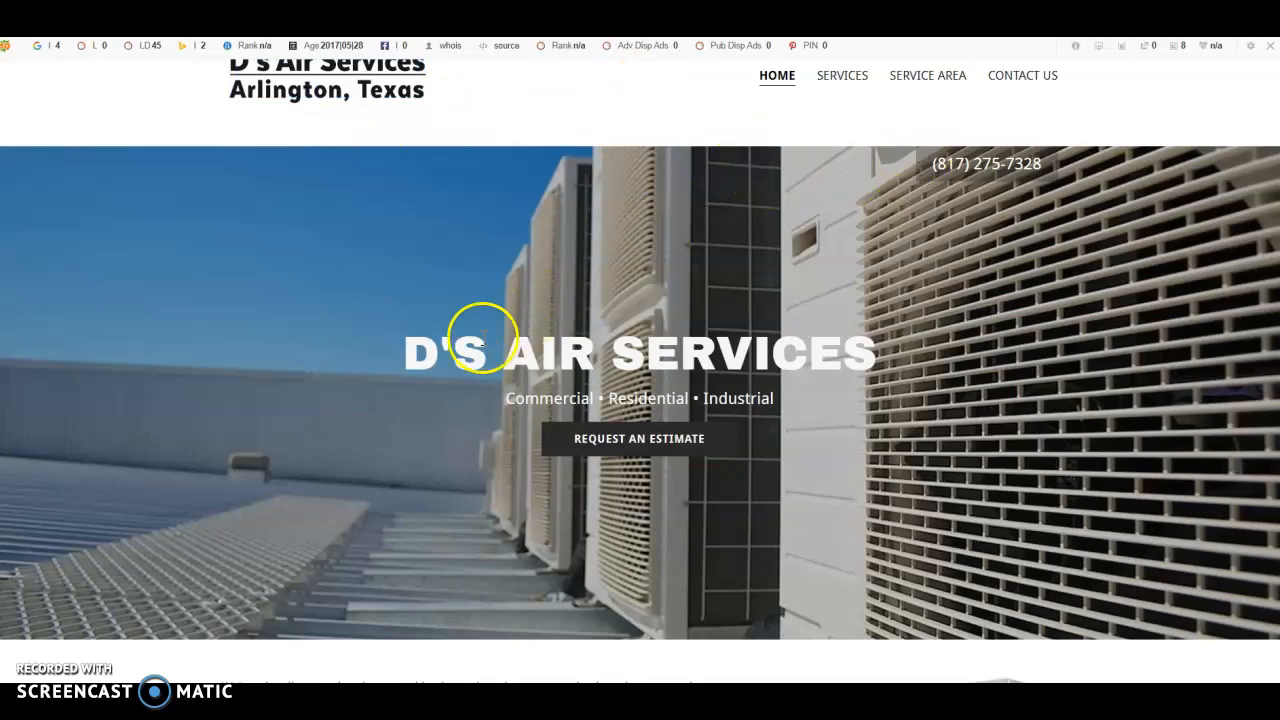
left_click_drag(384, 359, 836, 192)
scroll(836, 192, "up", 4)
left_click(378, 205)
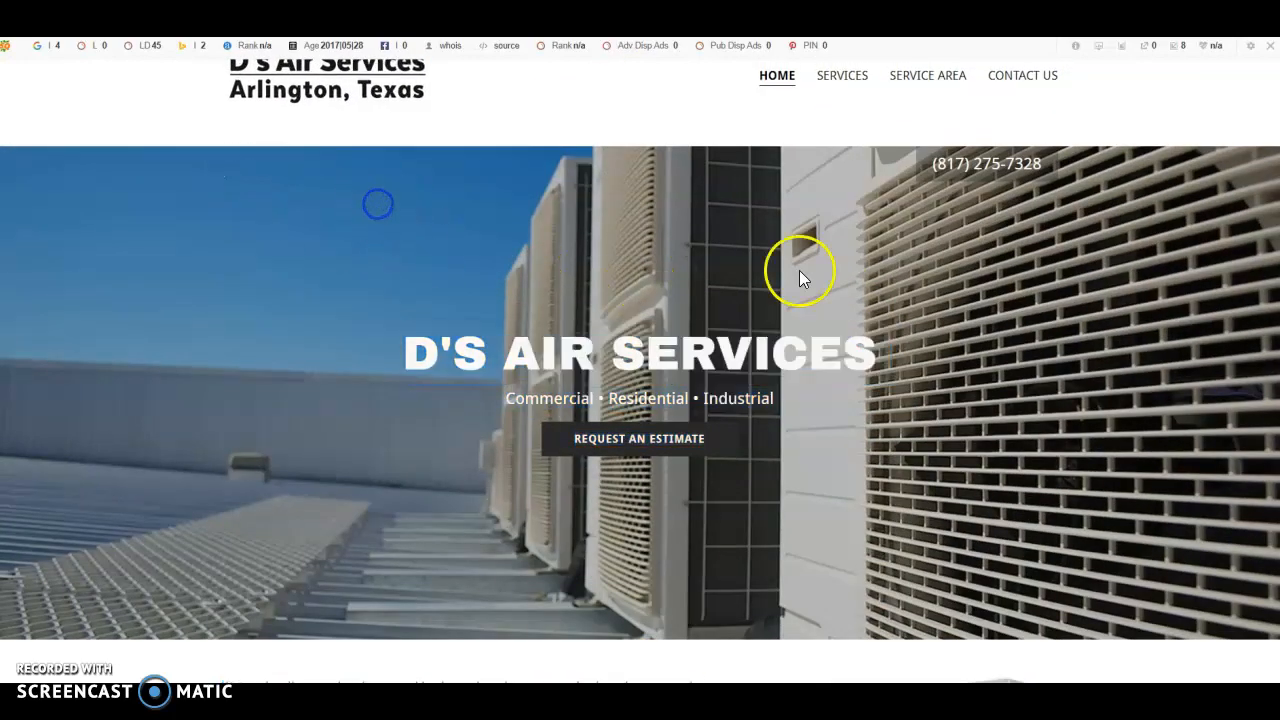
scroll(806, 304, "down", 3)
scroll(806, 295, "up", 5)
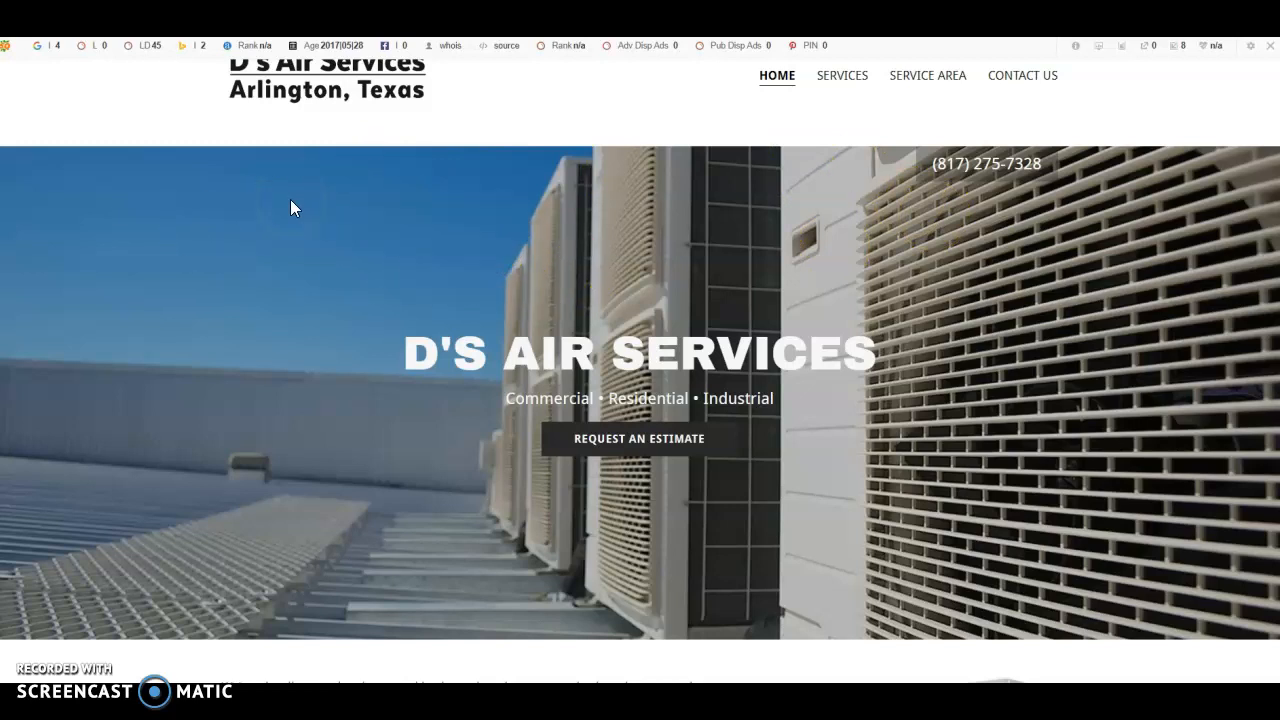
scroll(565, 240, "down", 5)
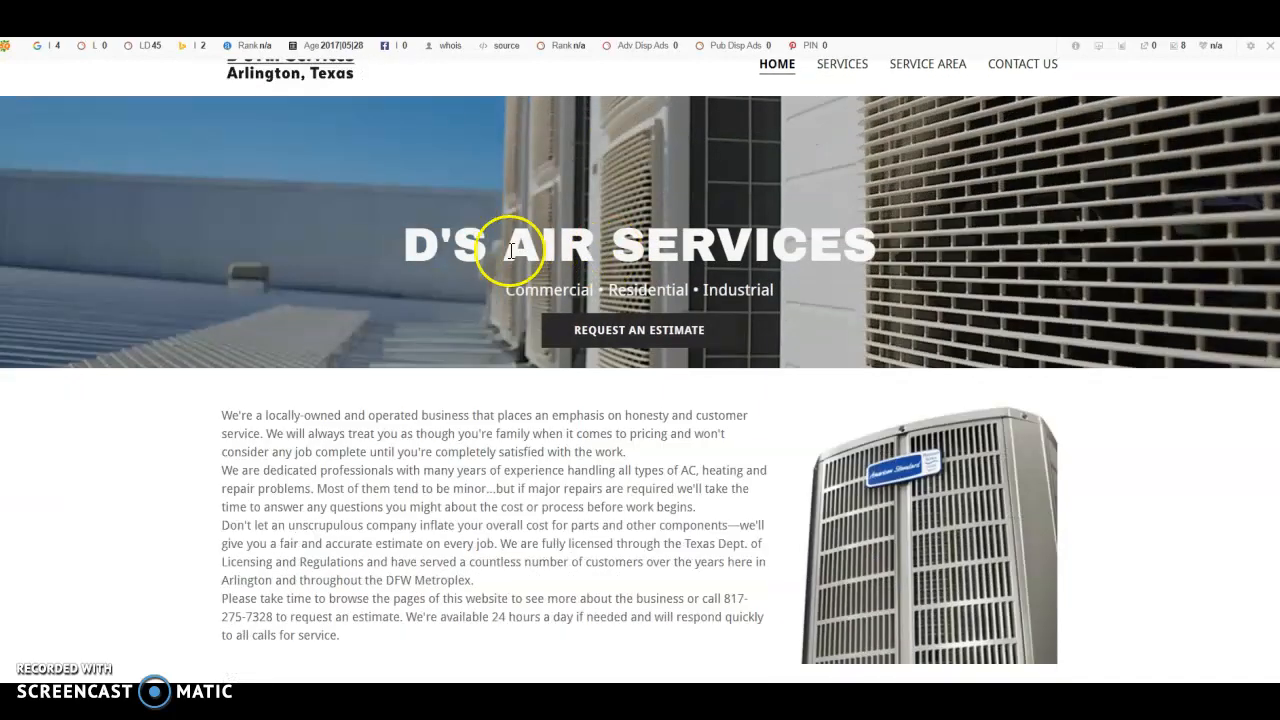
scroll(484, 276, "up", 2)
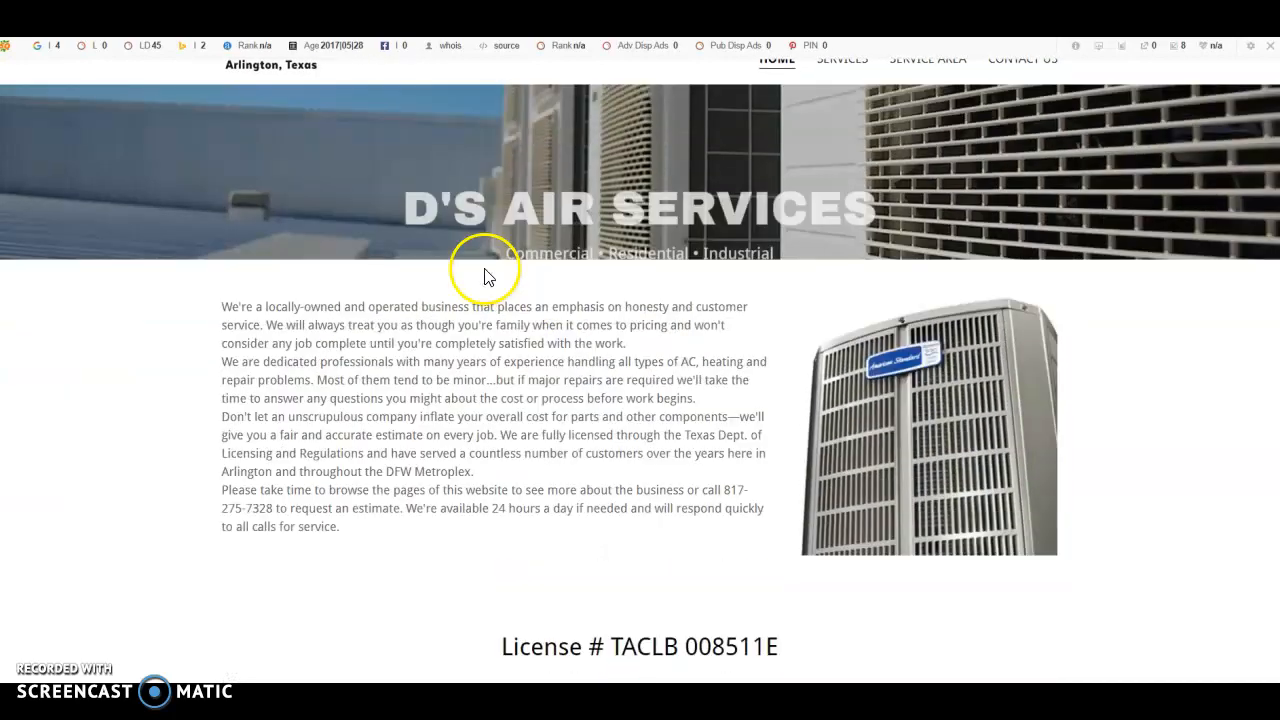
scroll(484, 276, "down", 2)
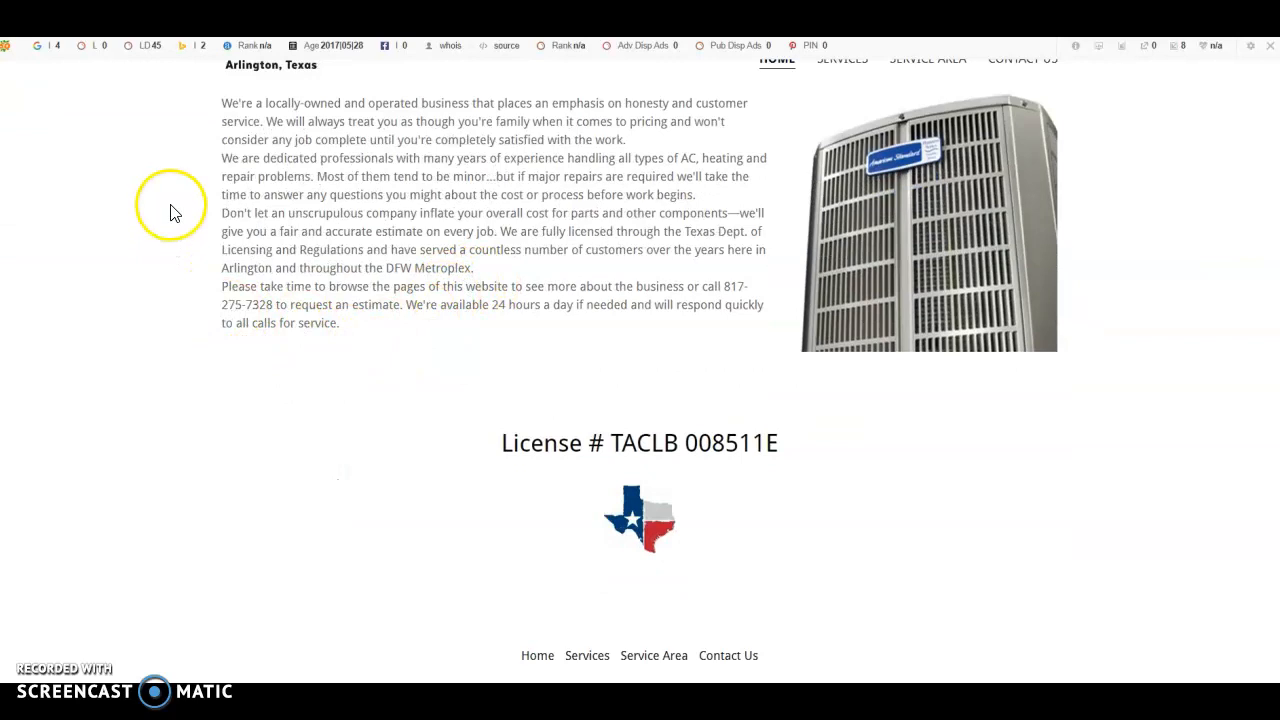
scroll(620, 318, "up", 3)
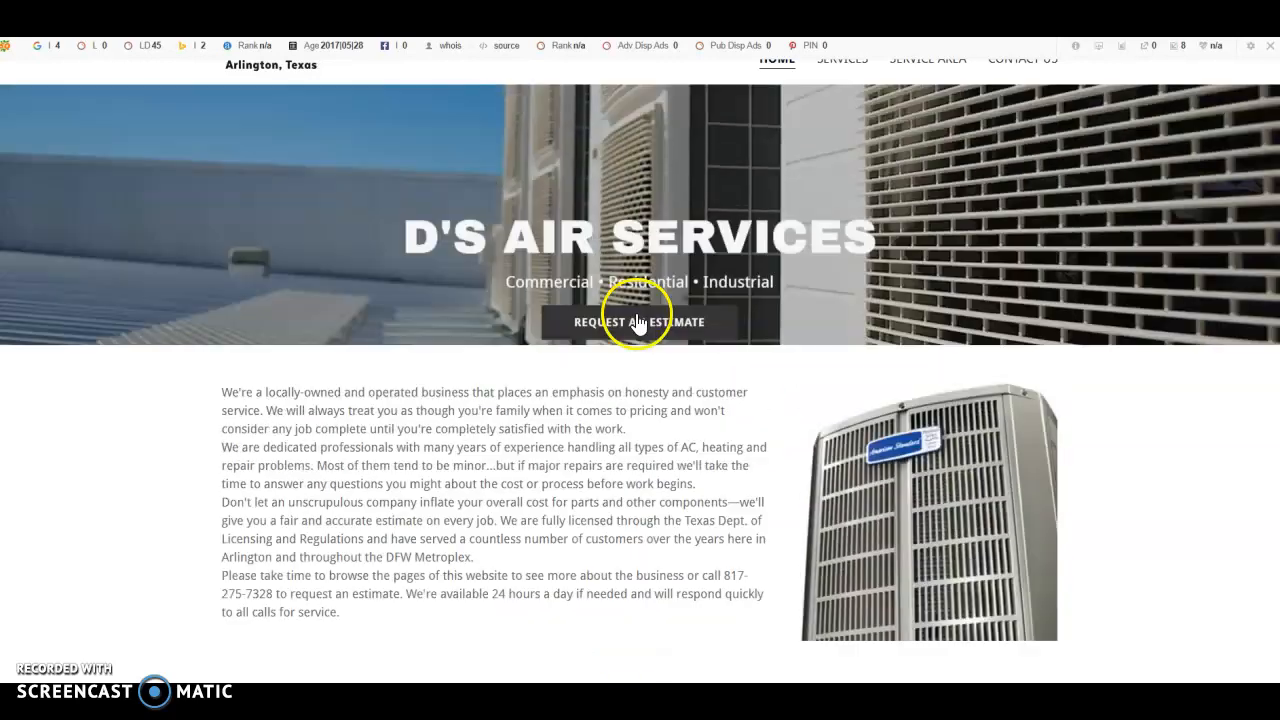
scroll(637, 322, "up", 1)
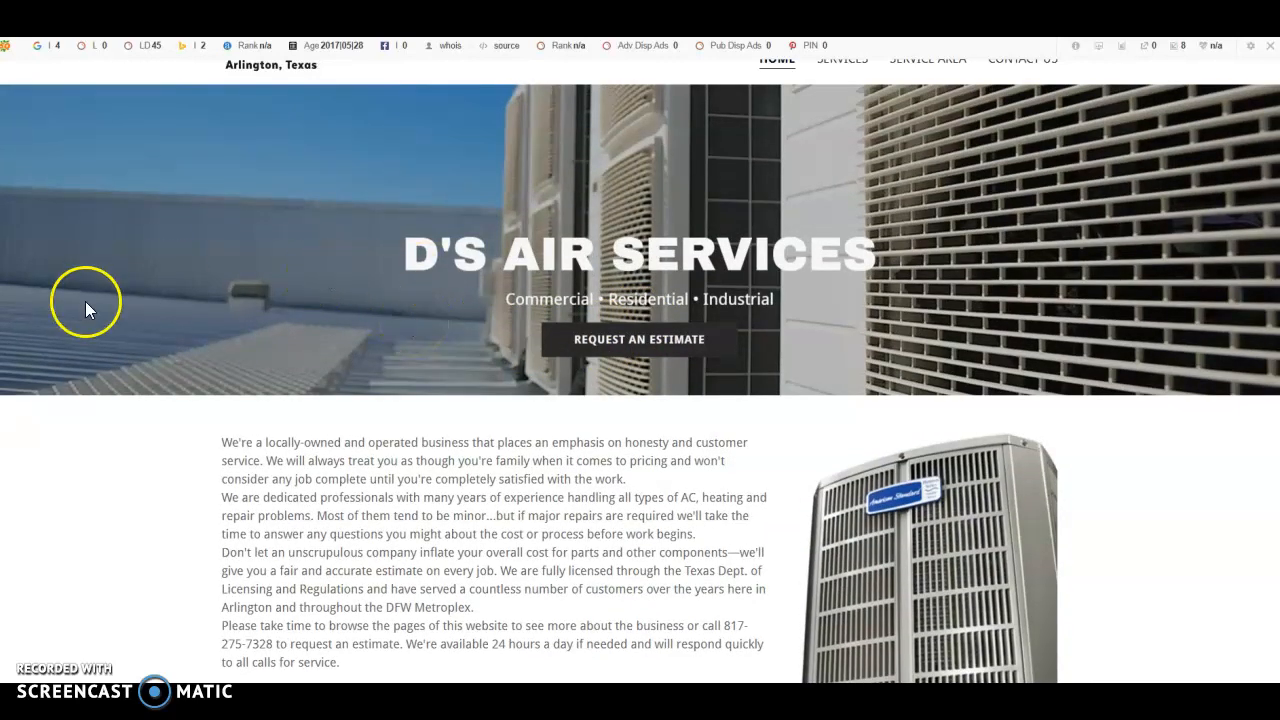
scroll(347, 271, "up", 1)
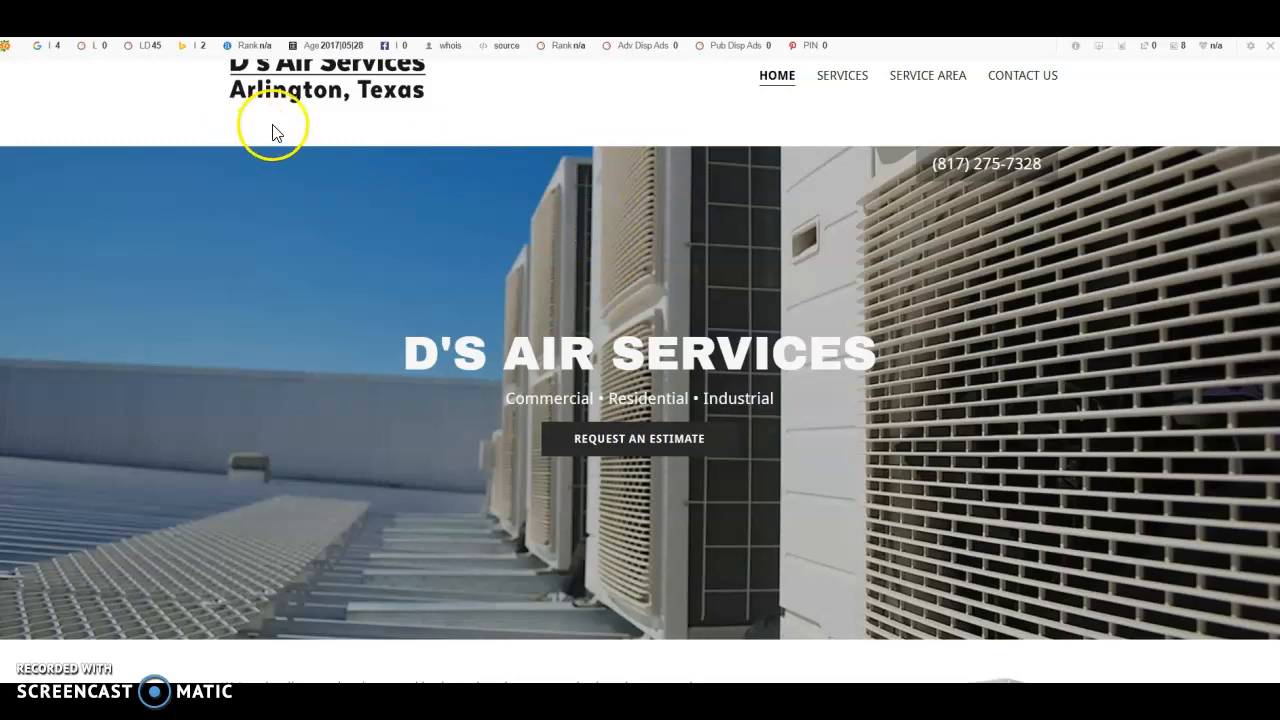
Step: Switch to the Tom's Mechanical website and examine its header, residential HVAC services list and home page banner
left_click(165, 10)
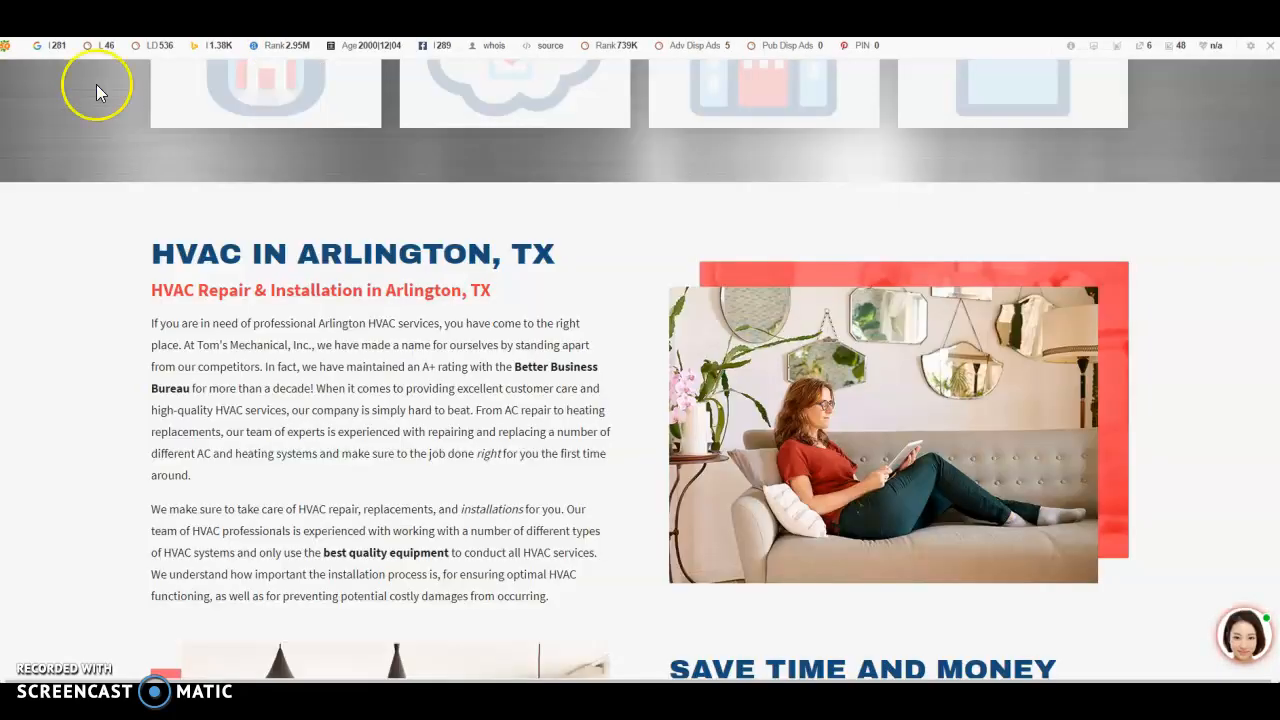
scroll(810, 320, "up", 4)
scroll(807, 318, "up", 5)
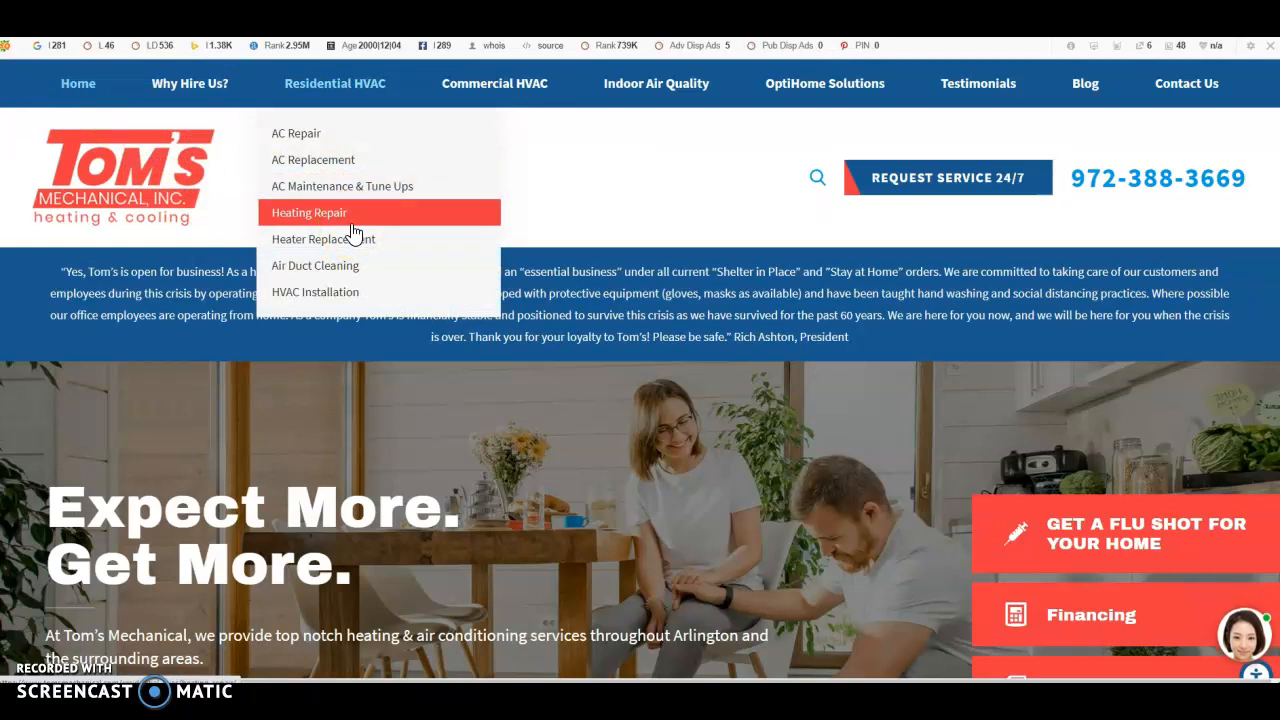
scroll(640, 220, "down", 2)
scroll(600, 210, "up", 2)
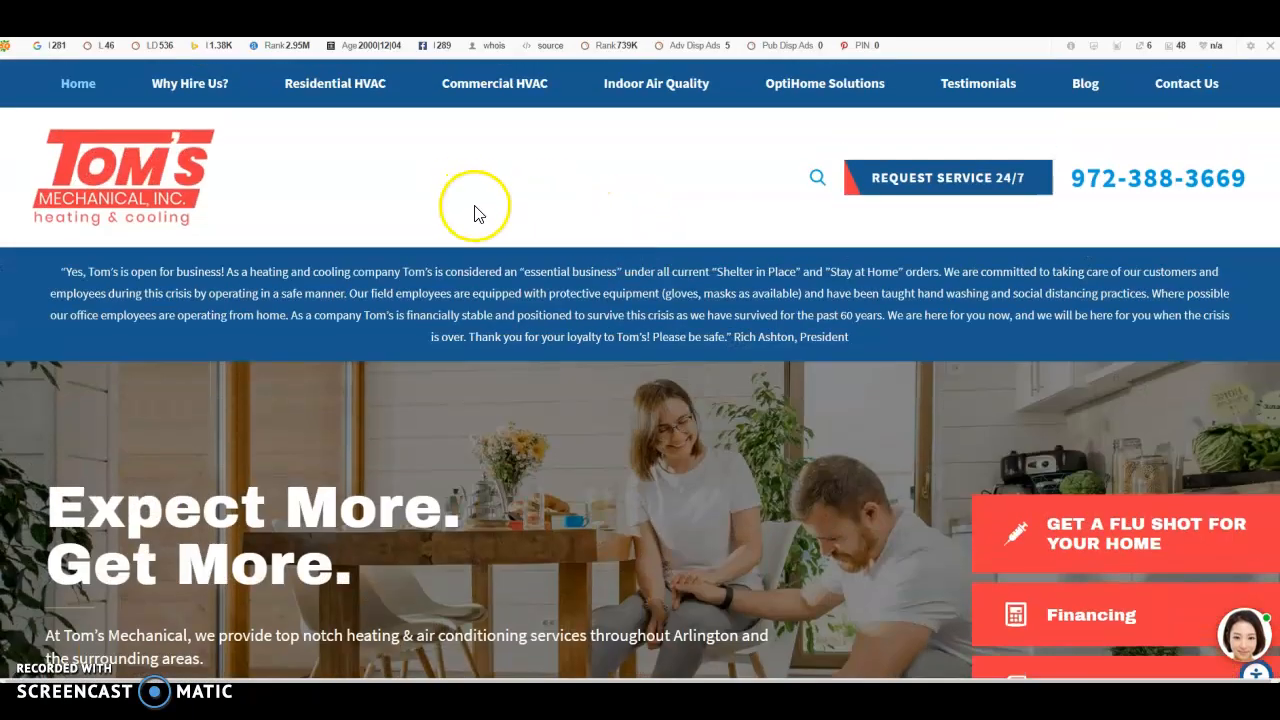
Step: Review the Tom's Mechanical home page content, from the Arlington HVAC text to the customer reviews and the OptiHome section
scroll(600, 220, "down", 4)
scroll(445, 186, "down", 20)
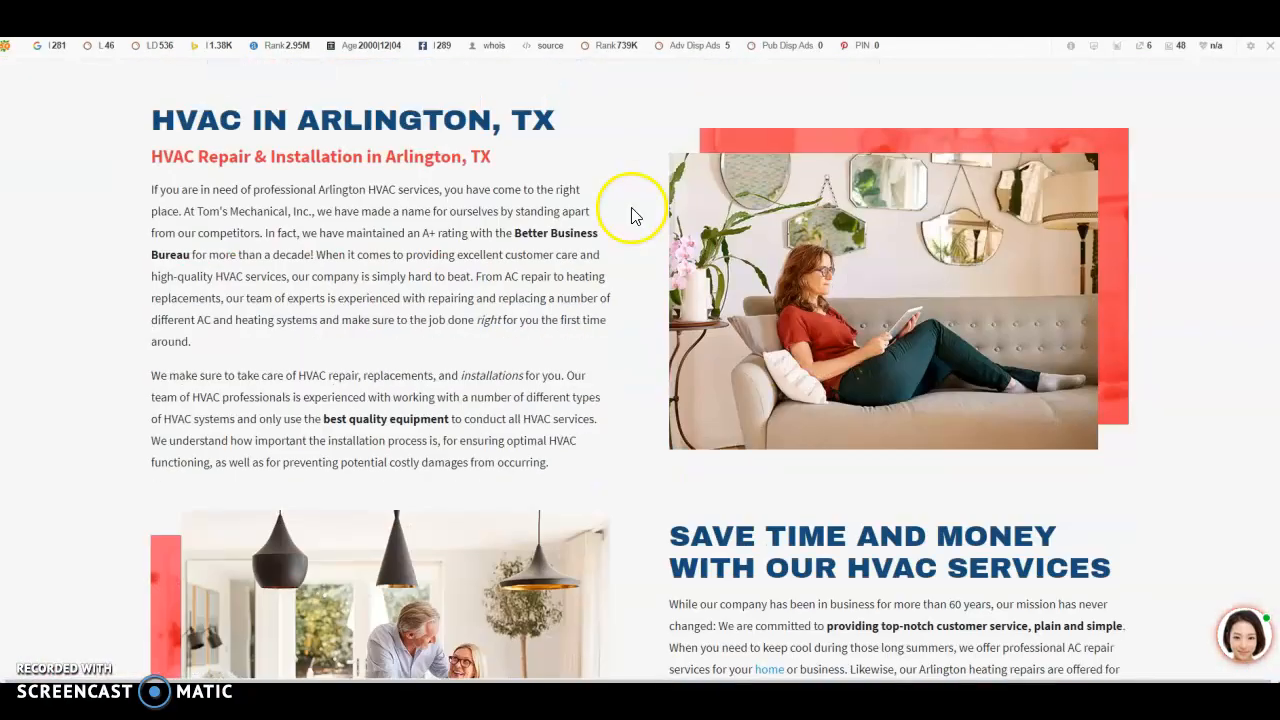
scroll(620, 322, "down", 12)
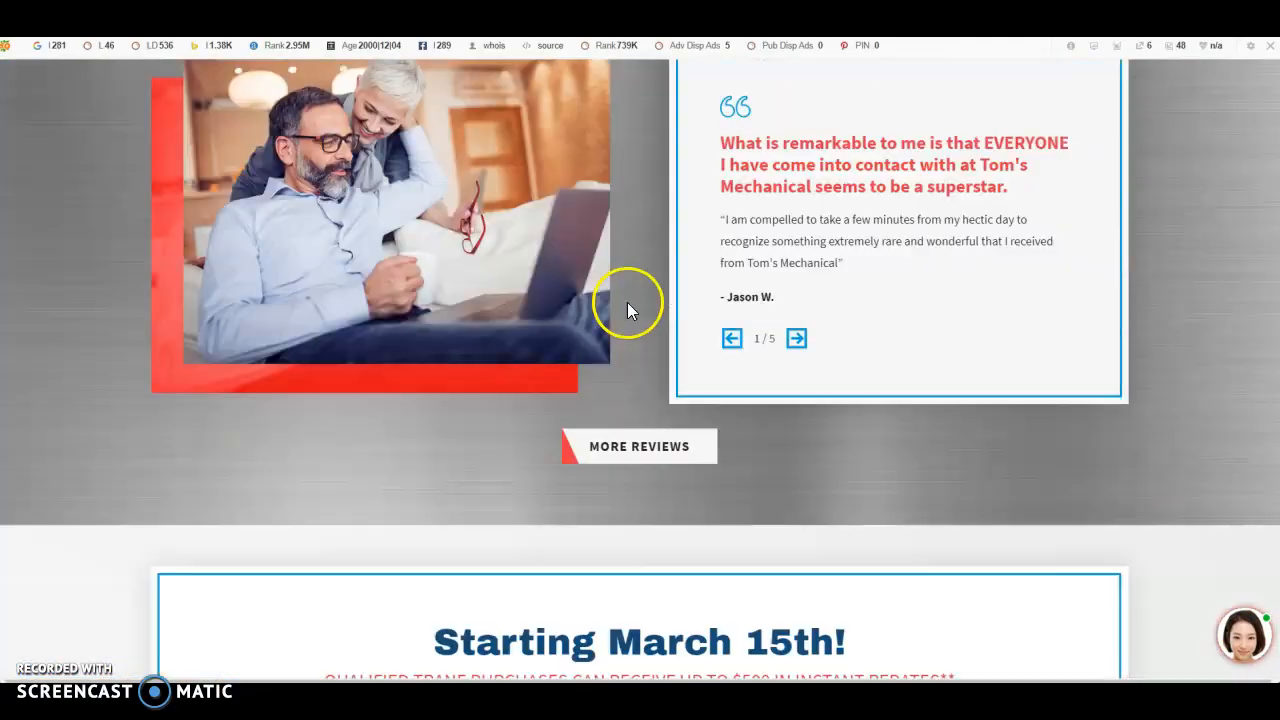
scroll(388, 342, "up", 4)
scroll(430, 335, "up", 5)
scroll(474, 303, "down", 5)
scroll(497, 305, "up", 1)
scroll(510, 291, "up", 10)
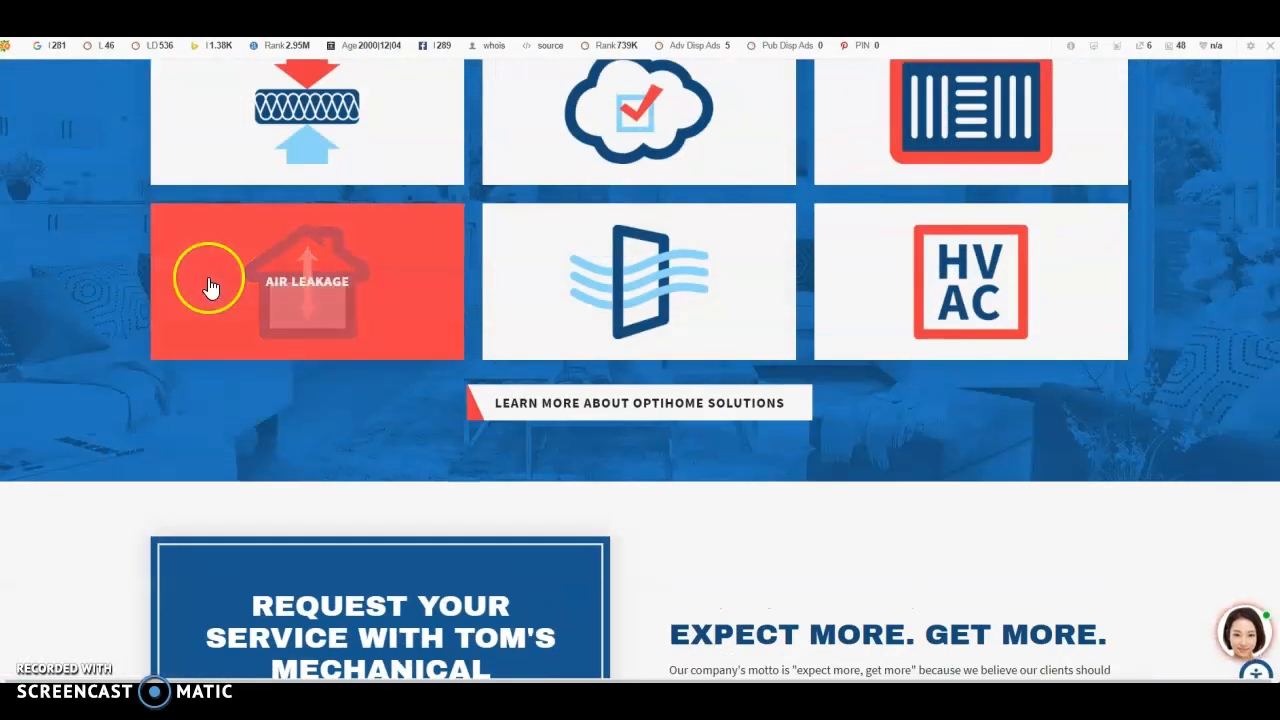
scroll(263, 289, "up", 3)
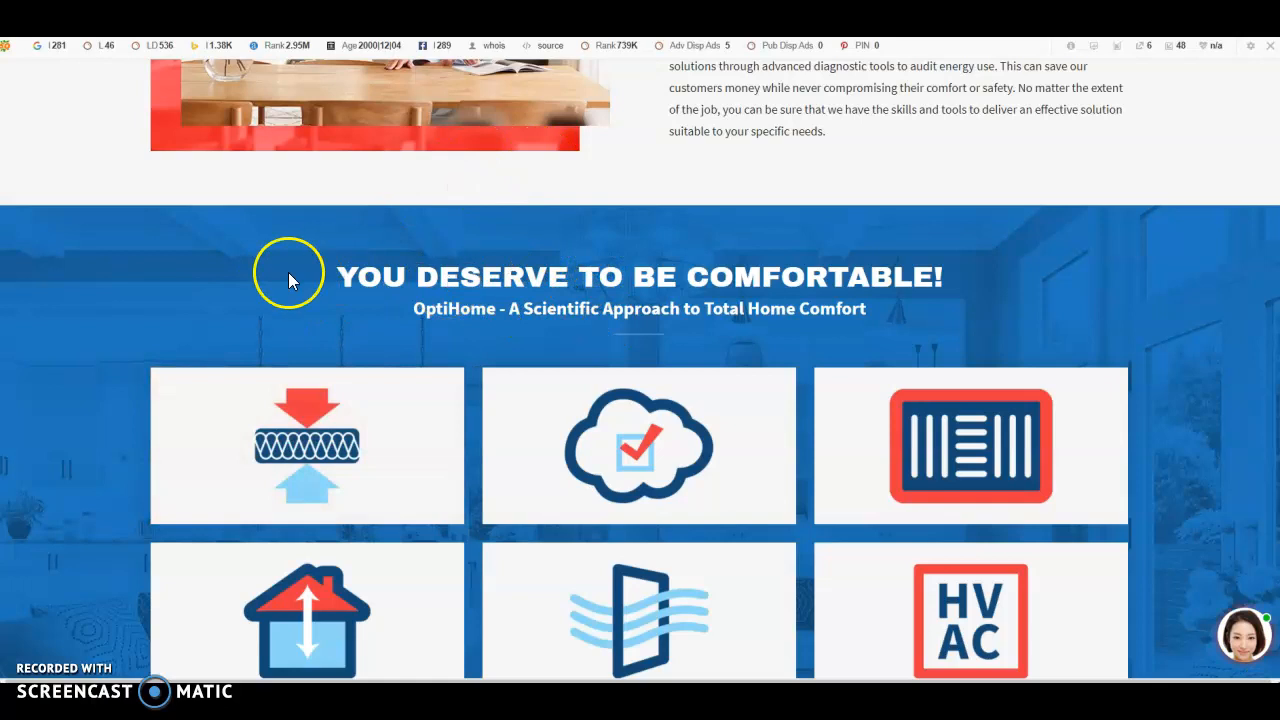
scroll(178, 329, "up", 3)
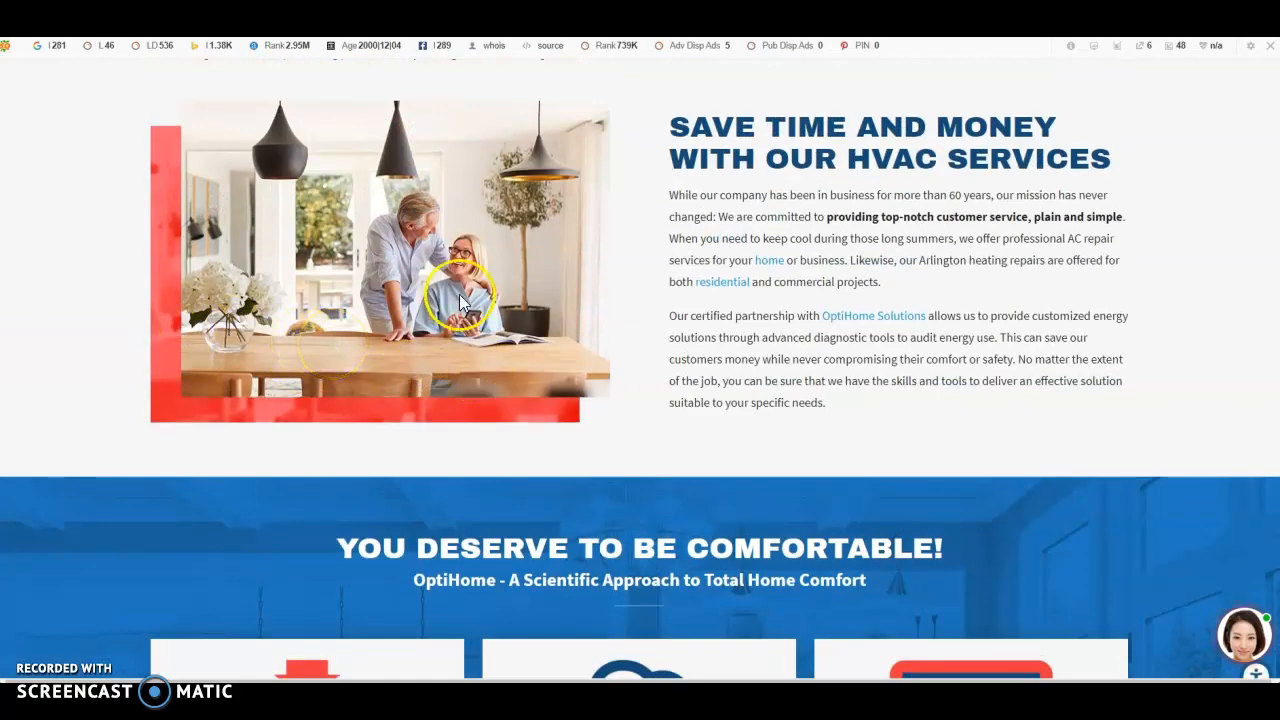
Step: Check the file name offered when saving the photo beside "Save Time and Money with Our HVAC Services", and cancel the save
right_click(348, 281)
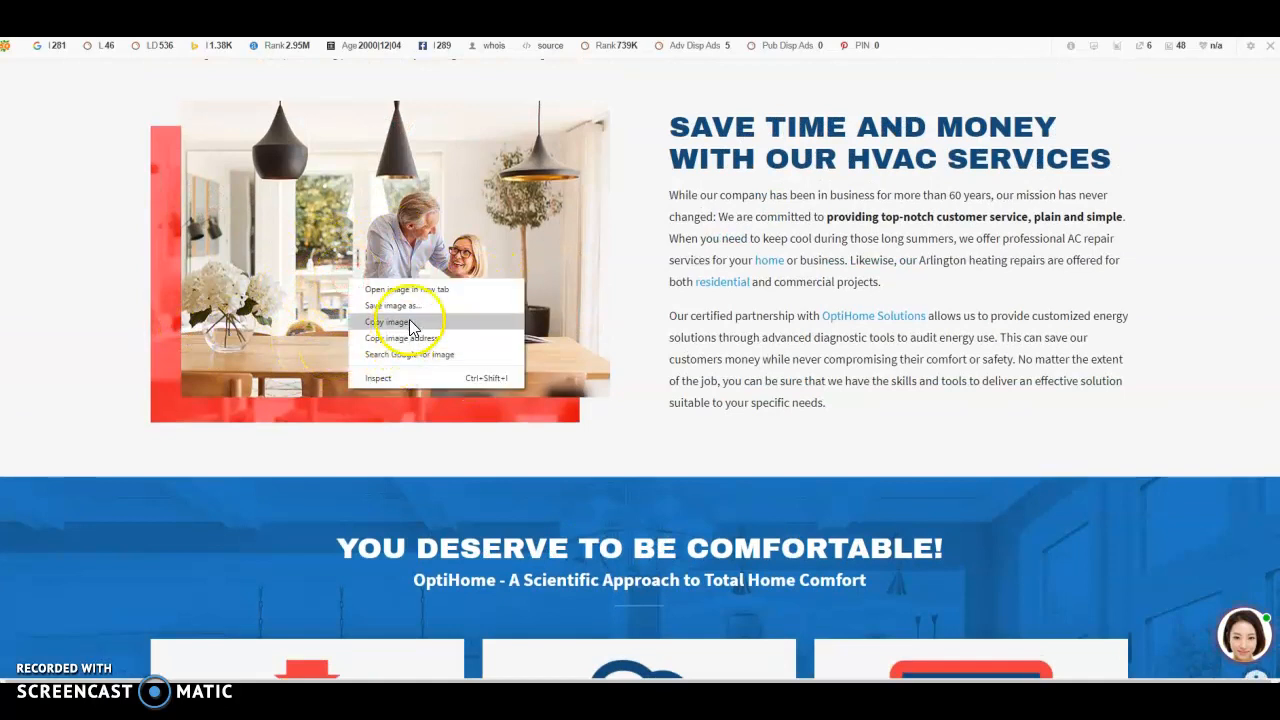
left_click(398, 305)
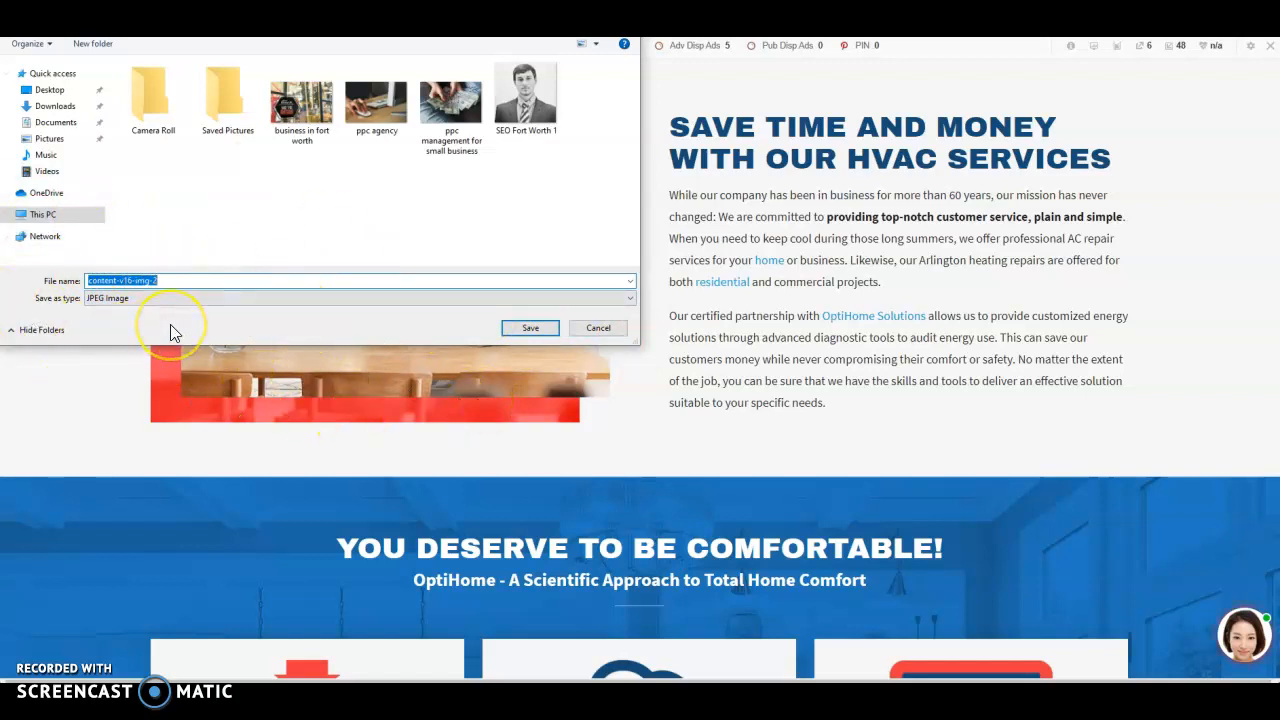
left_click(600, 331)
Step: Examine the service request form, customer benefits, promotional offer and "We're a Cut Above the Rest" section on the Tom's Mechanical page
scroll(709, 381, "down", 15)
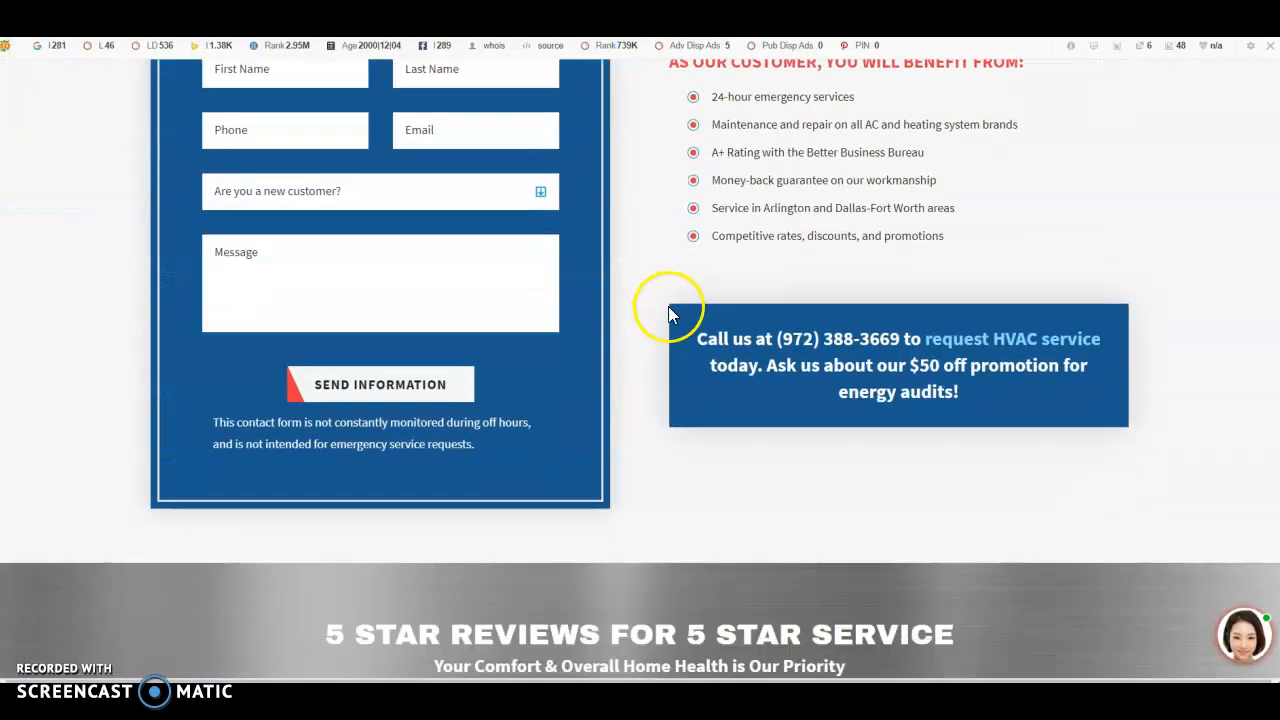
scroll(634, 311, "up", 10)
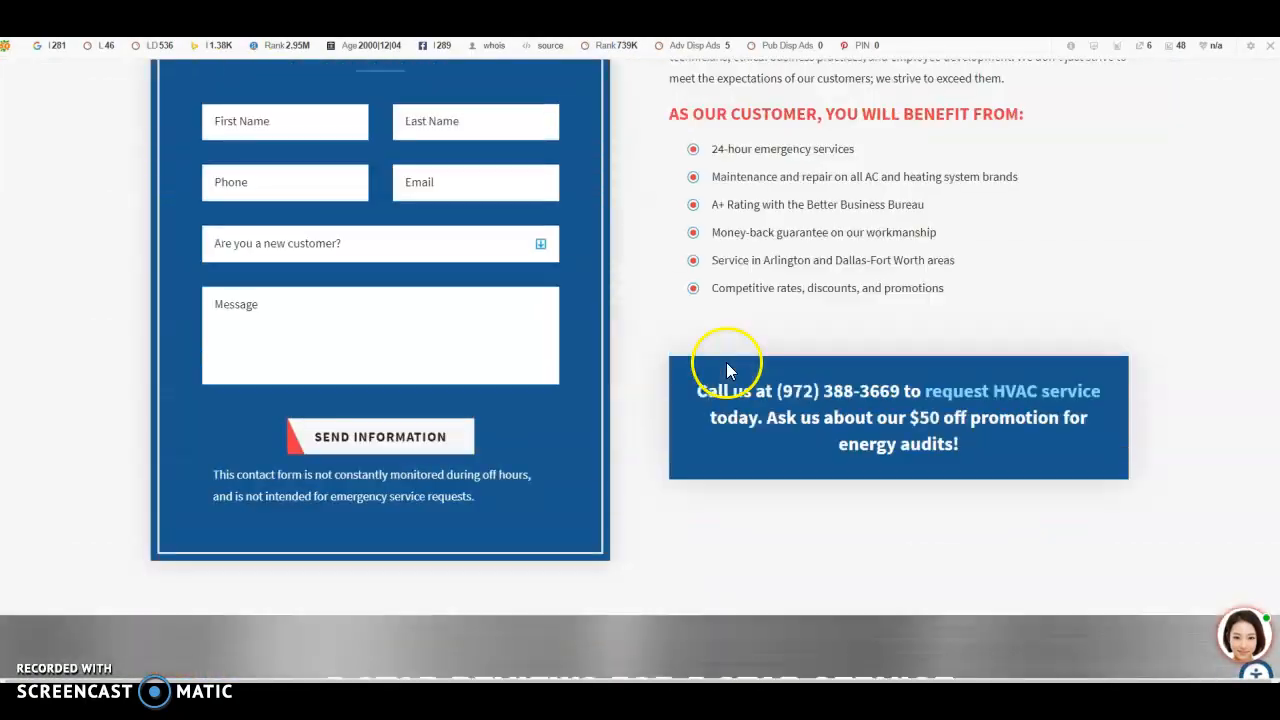
scroll(726, 362, "down", 4)
scroll(615, 311, "down", 10)
scroll(660, 390, "up", 4)
scroll(660, 388, "down", 5)
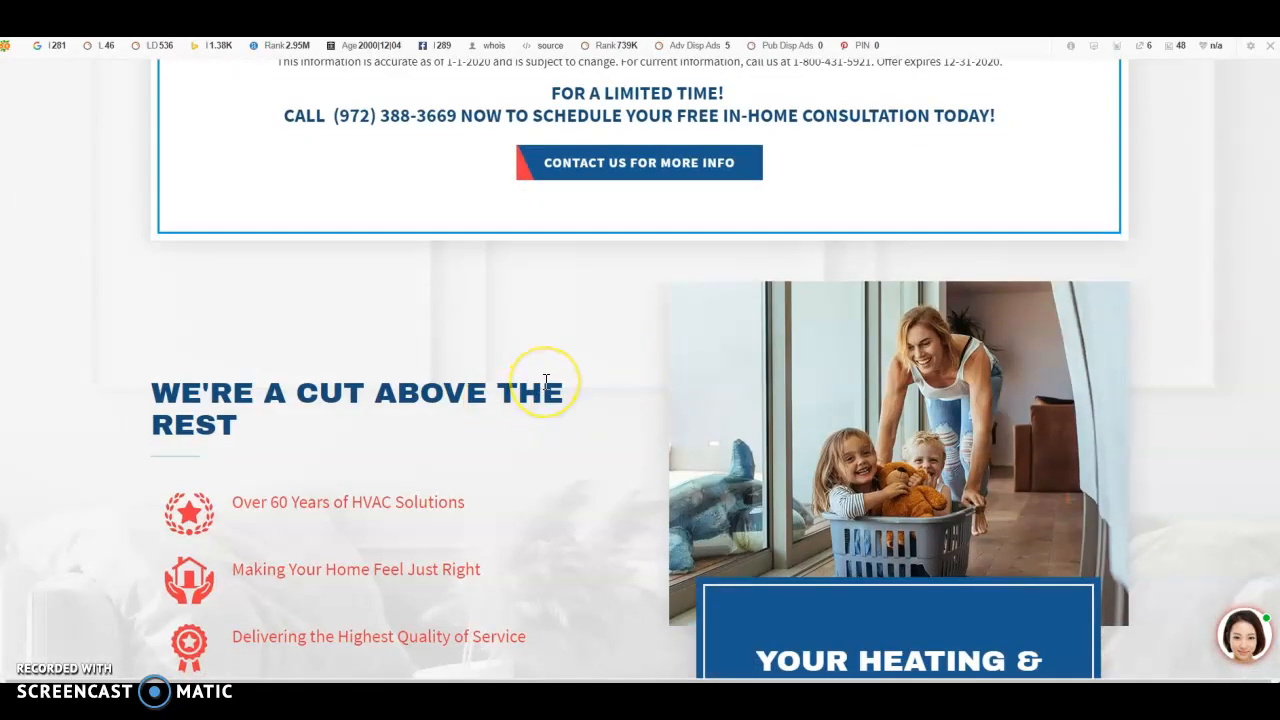
scroll(630, 345, "down", 4)
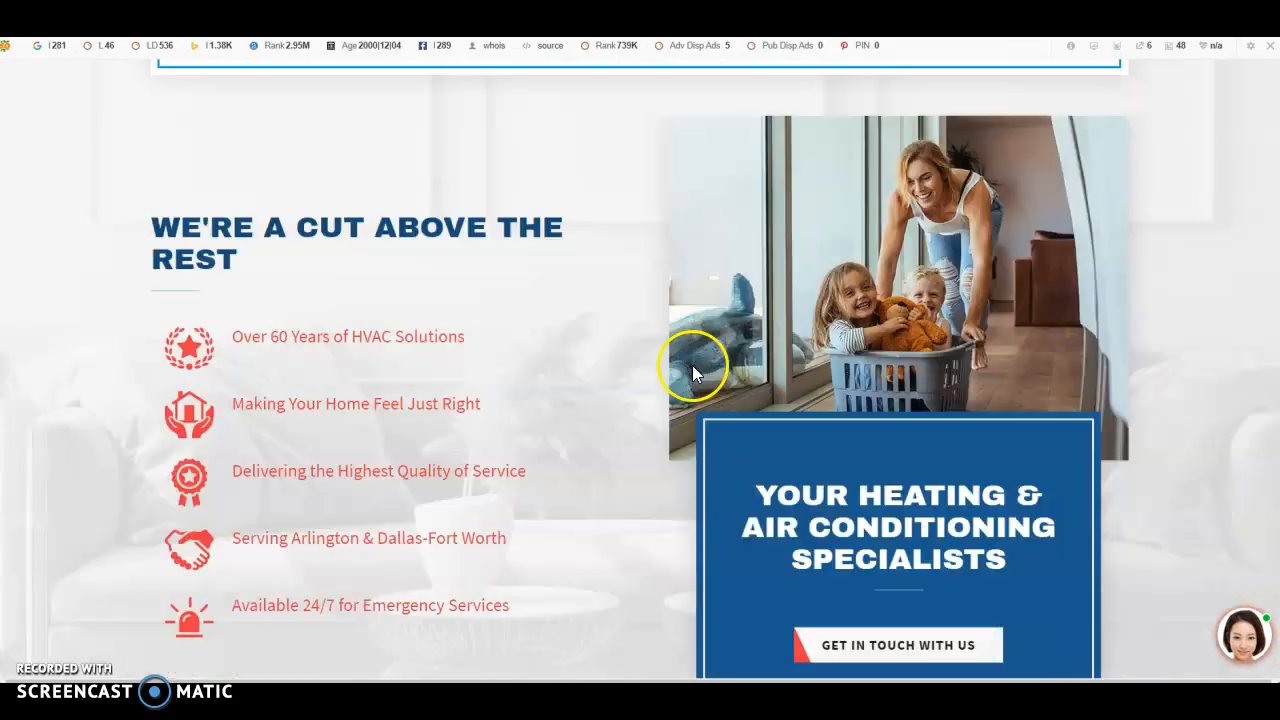
scroll(409, 220, "up", 4)
Step: Switch to the Texas Air Authorities website and examine its navigation, reviews, efficiency calculator, blog, newsletter signup and footer
left_click(250, 5)
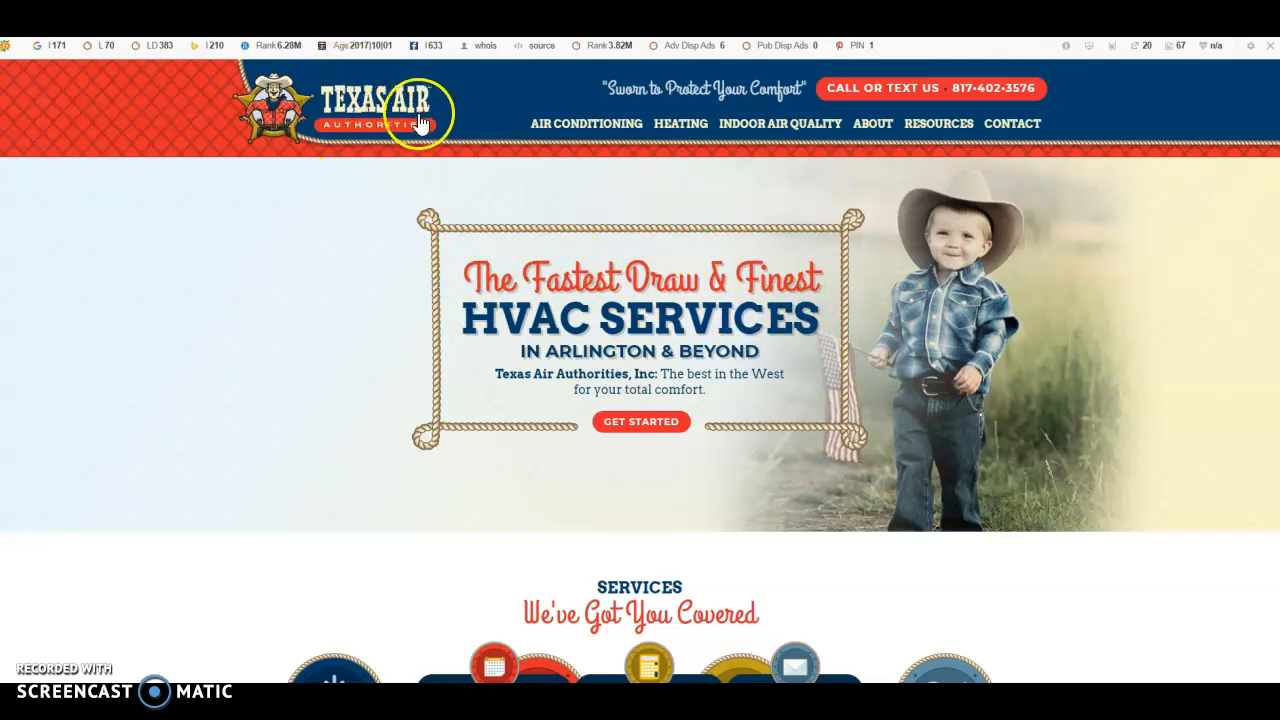
mouse_move(693, 135)
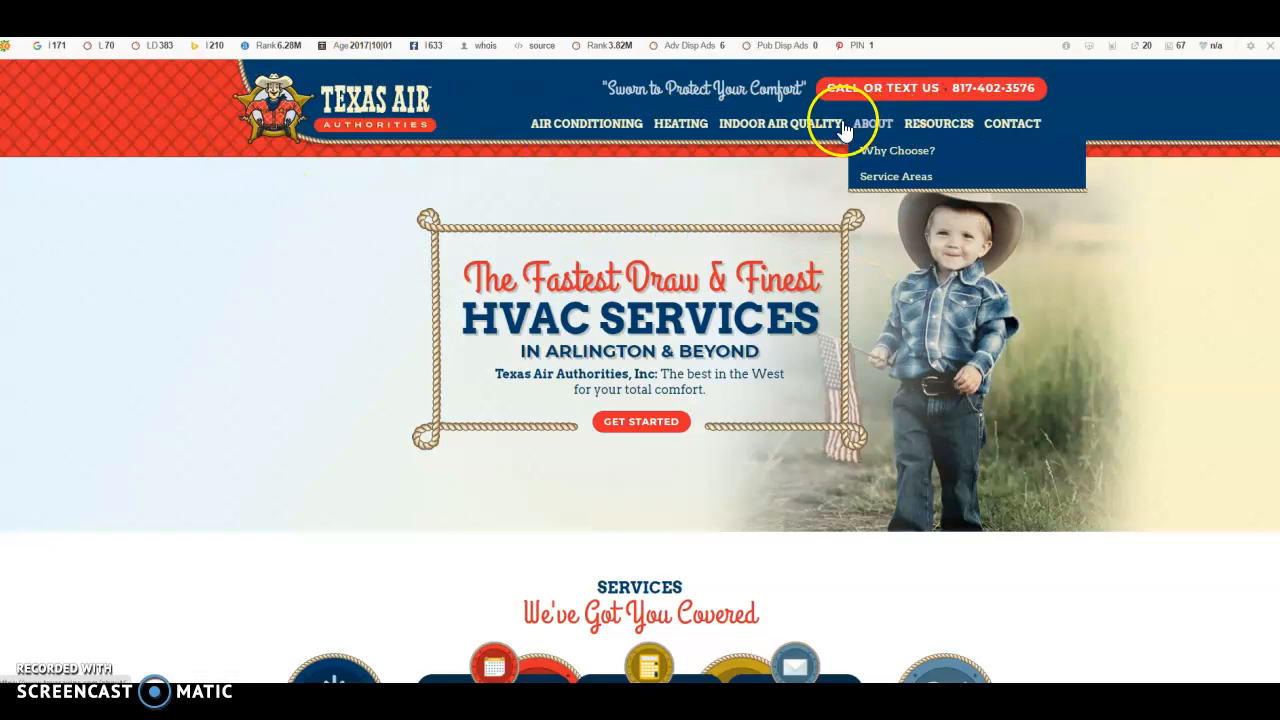
scroll(529, 186, "down", 3)
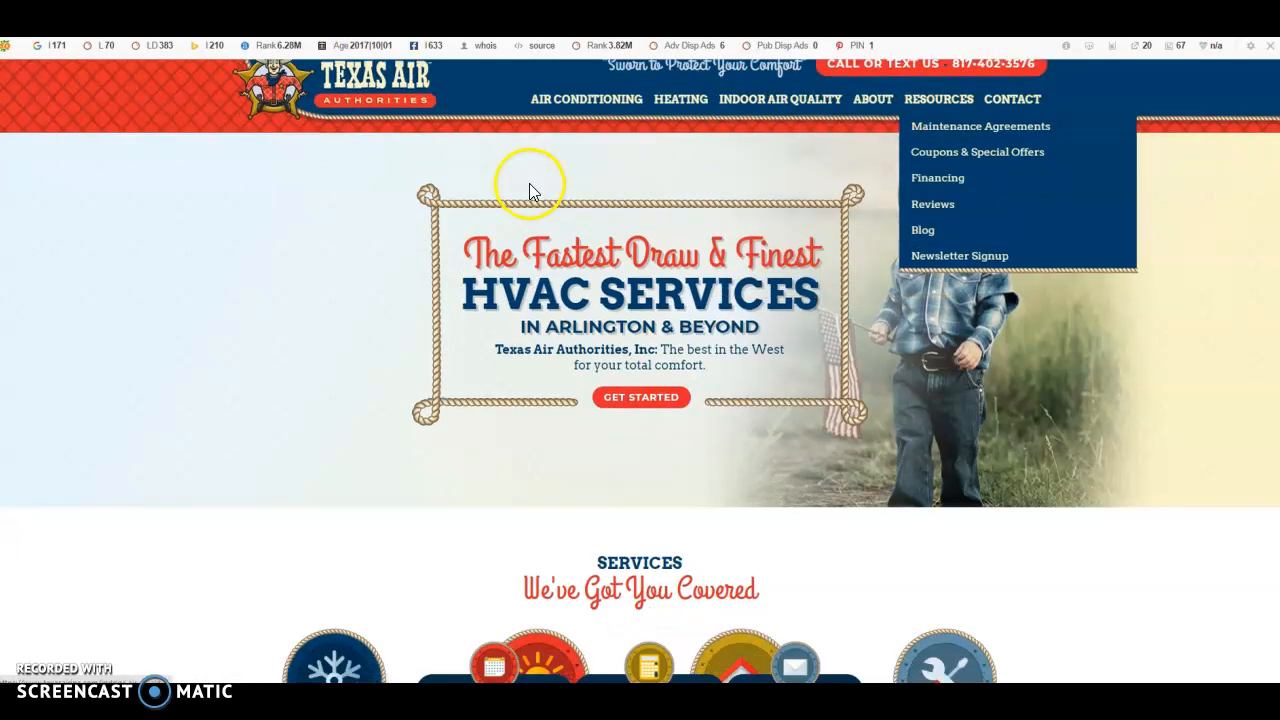
scroll(545, 194, "down", 7)
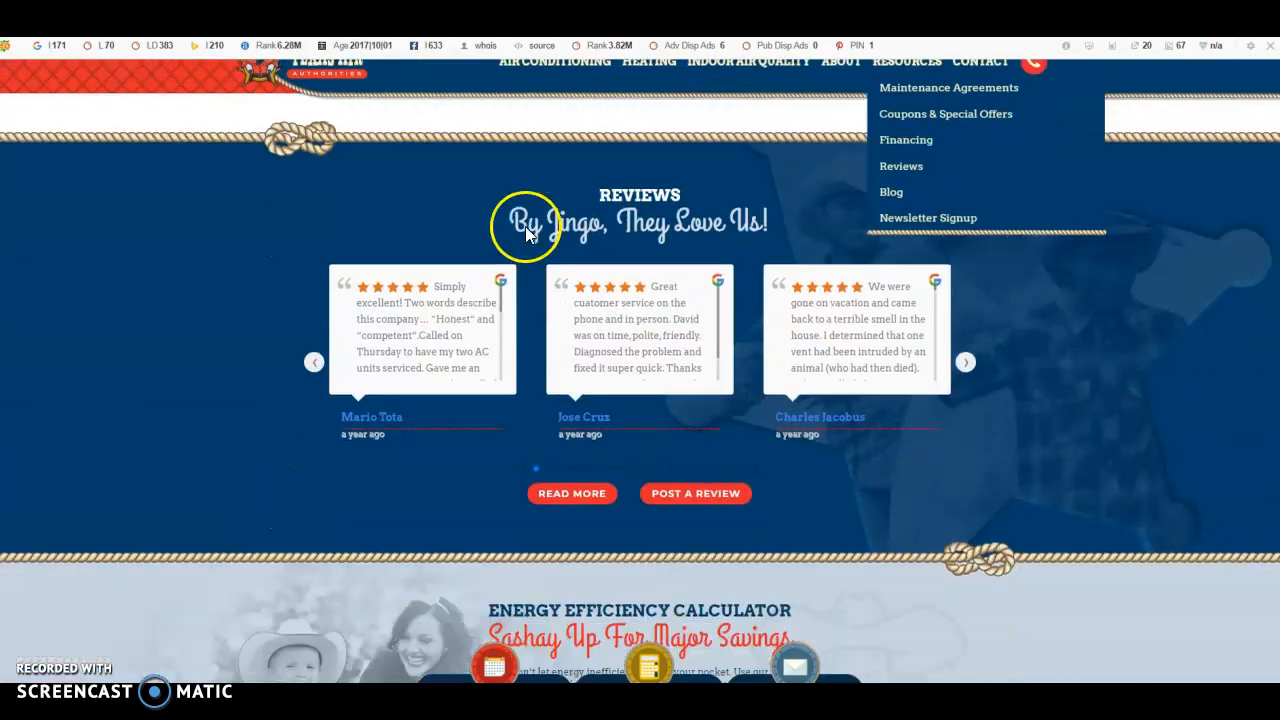
scroll(580, 250, "down", 9)
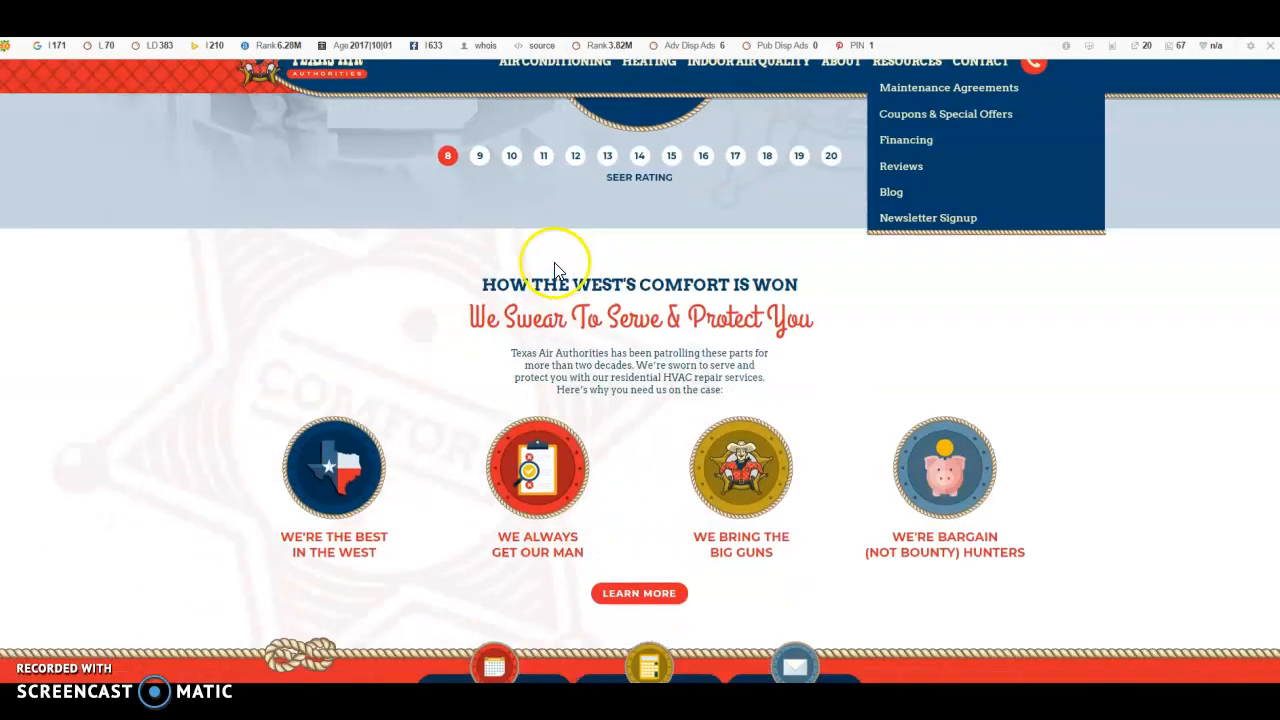
scroll(575, 272, "down", 15)
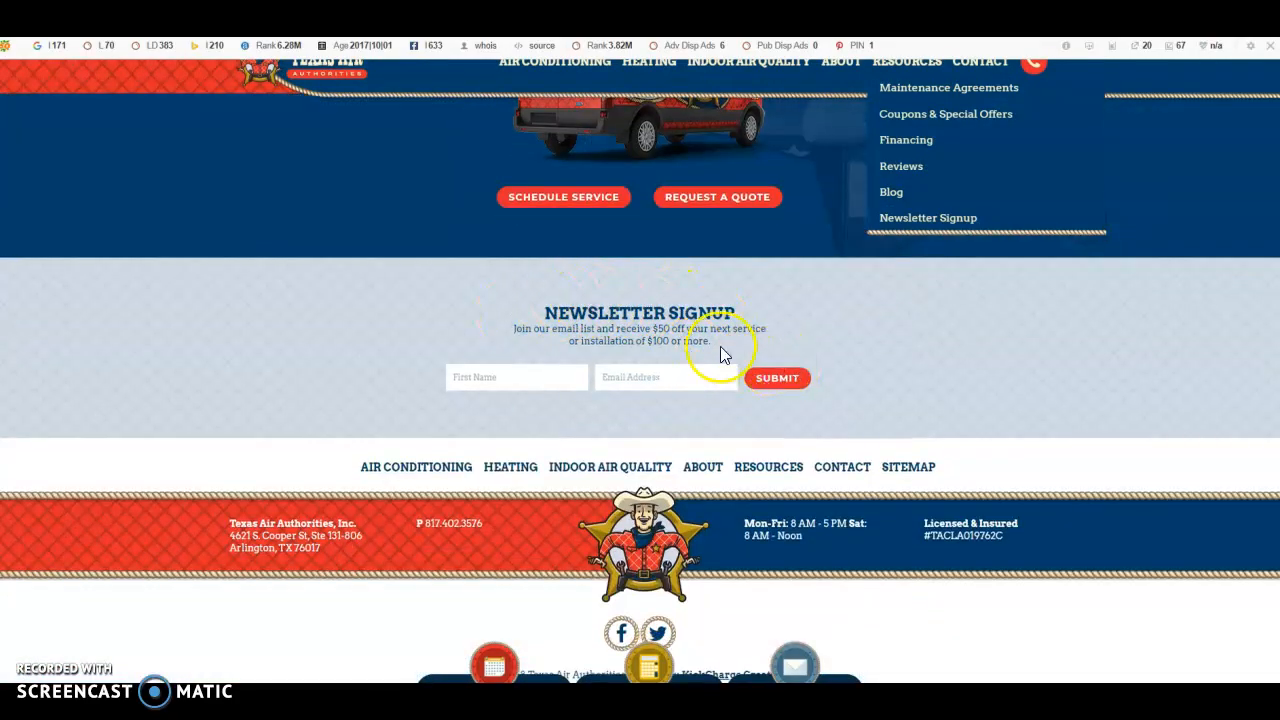
scroll(760, 355, "up", 3)
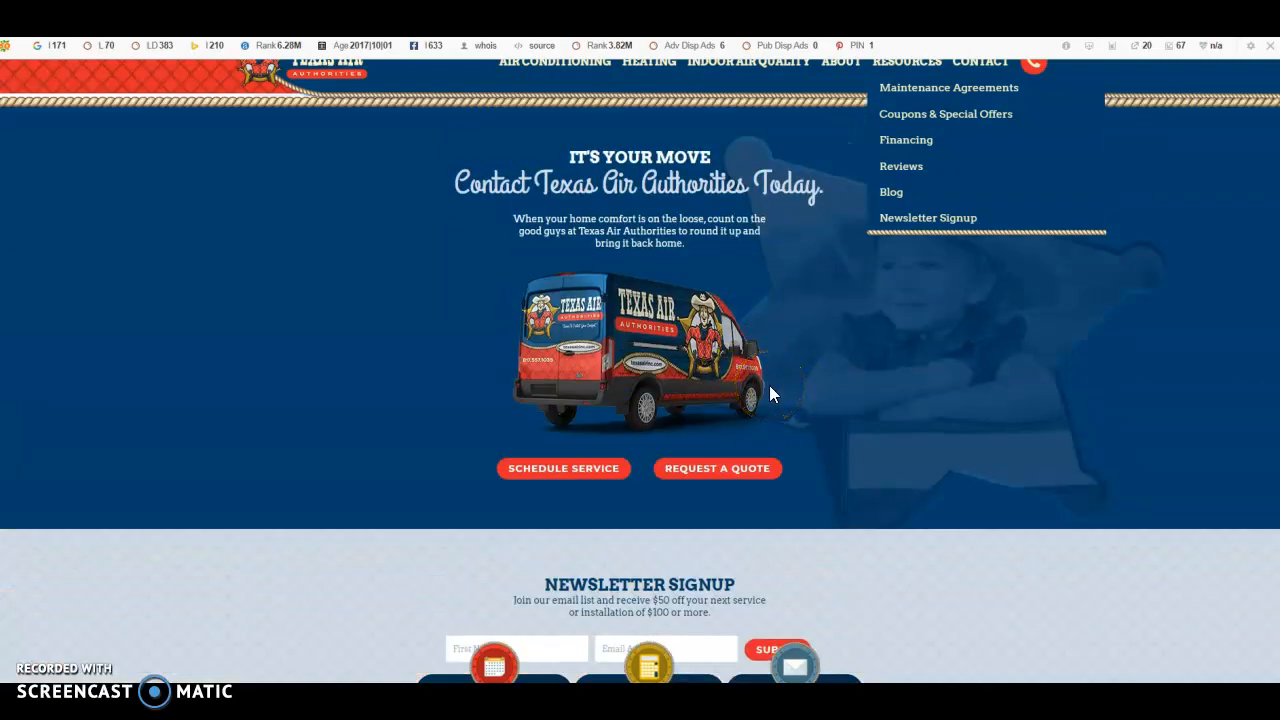
scroll(770, 387, "down", 3)
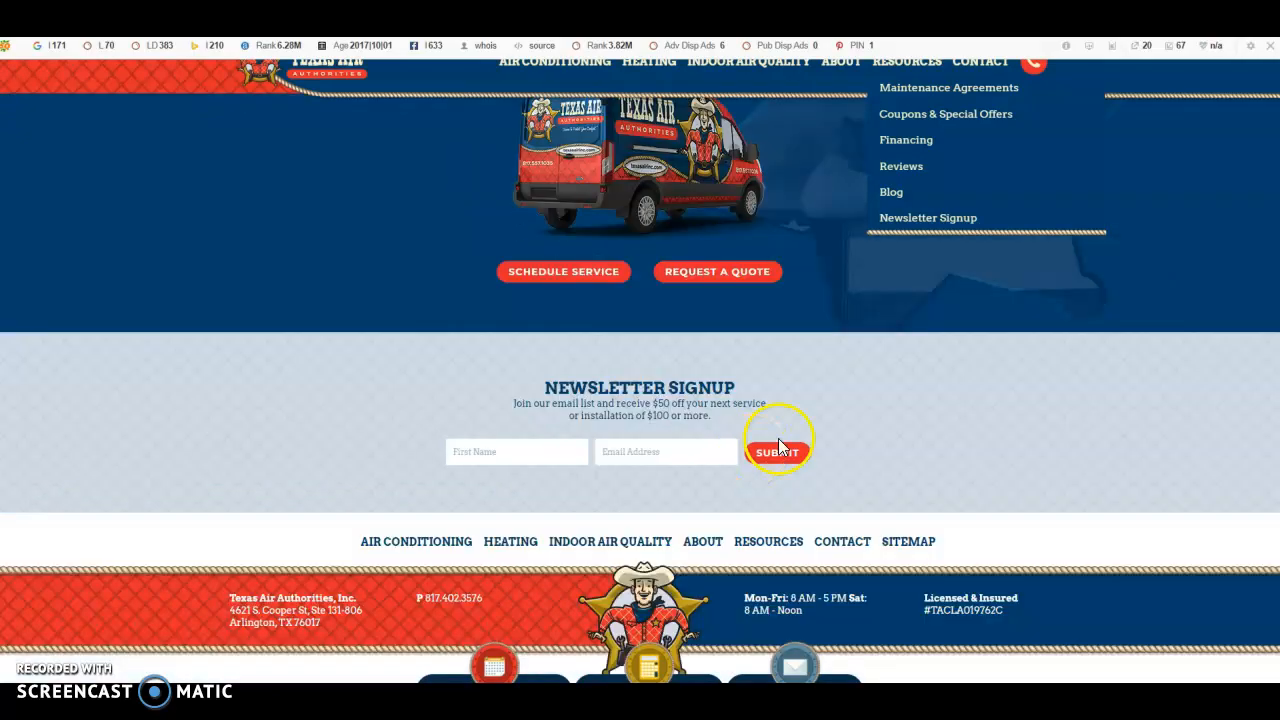
scroll(797, 483, "up", 20)
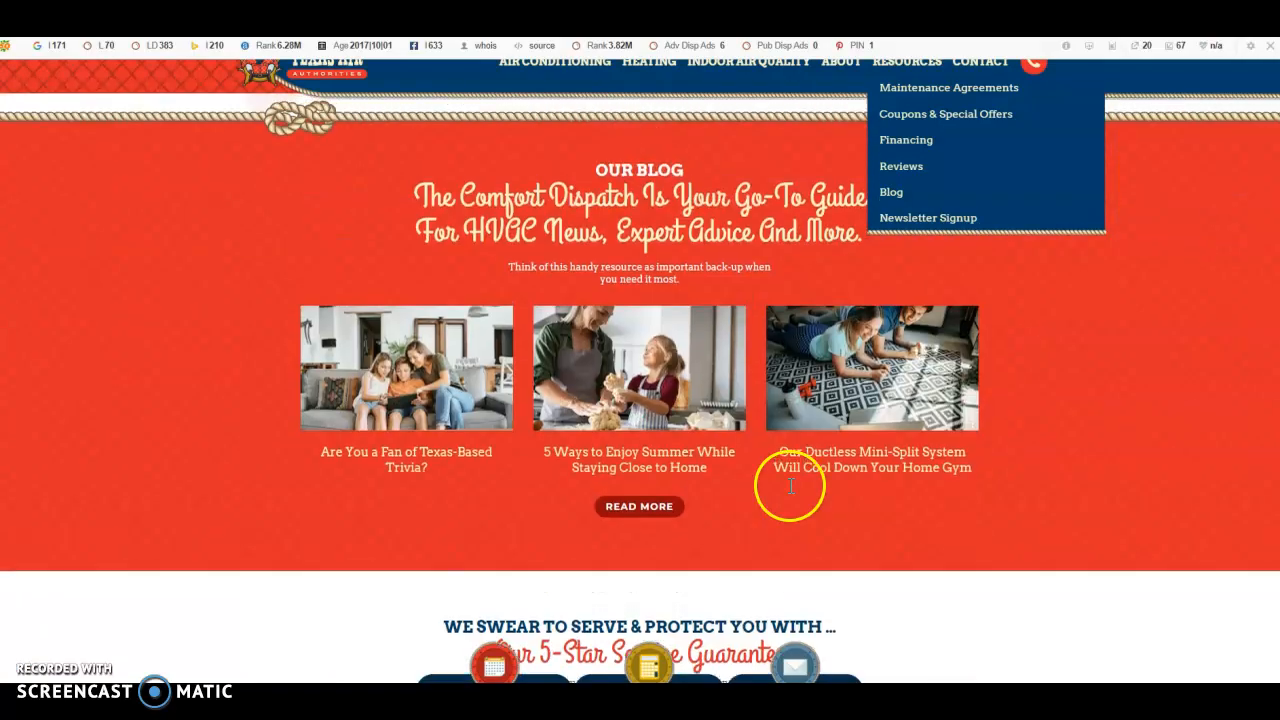
scroll(837, 438, "up", 10)
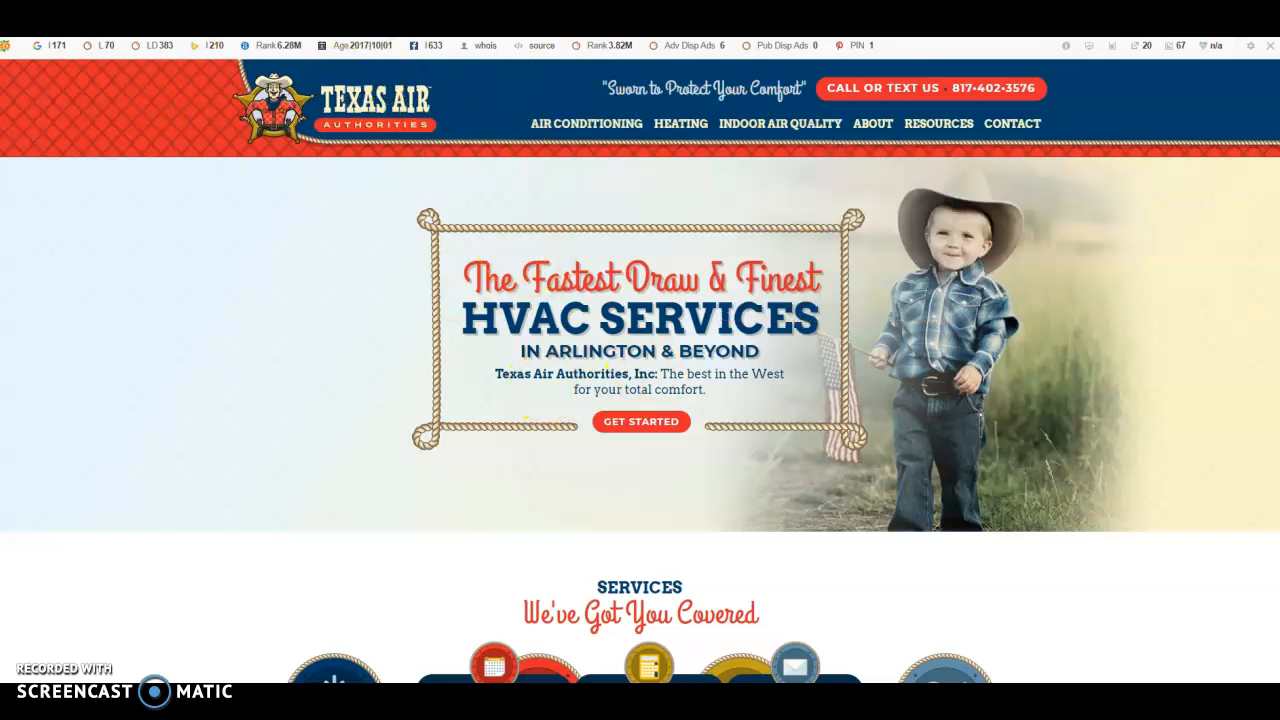
Step: Switch to Ahrefs Site Explorer and open the overview report for dsairservicestx.com
left_click(150, 20)
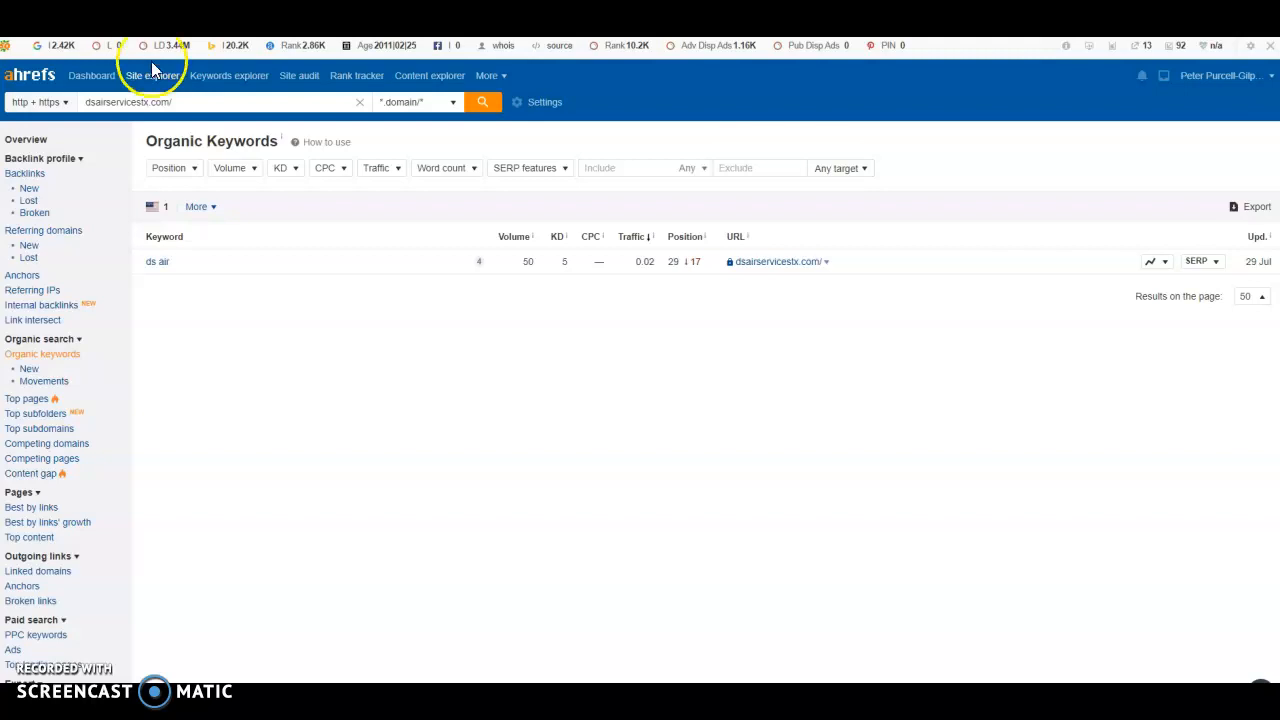
left_click(30, 145)
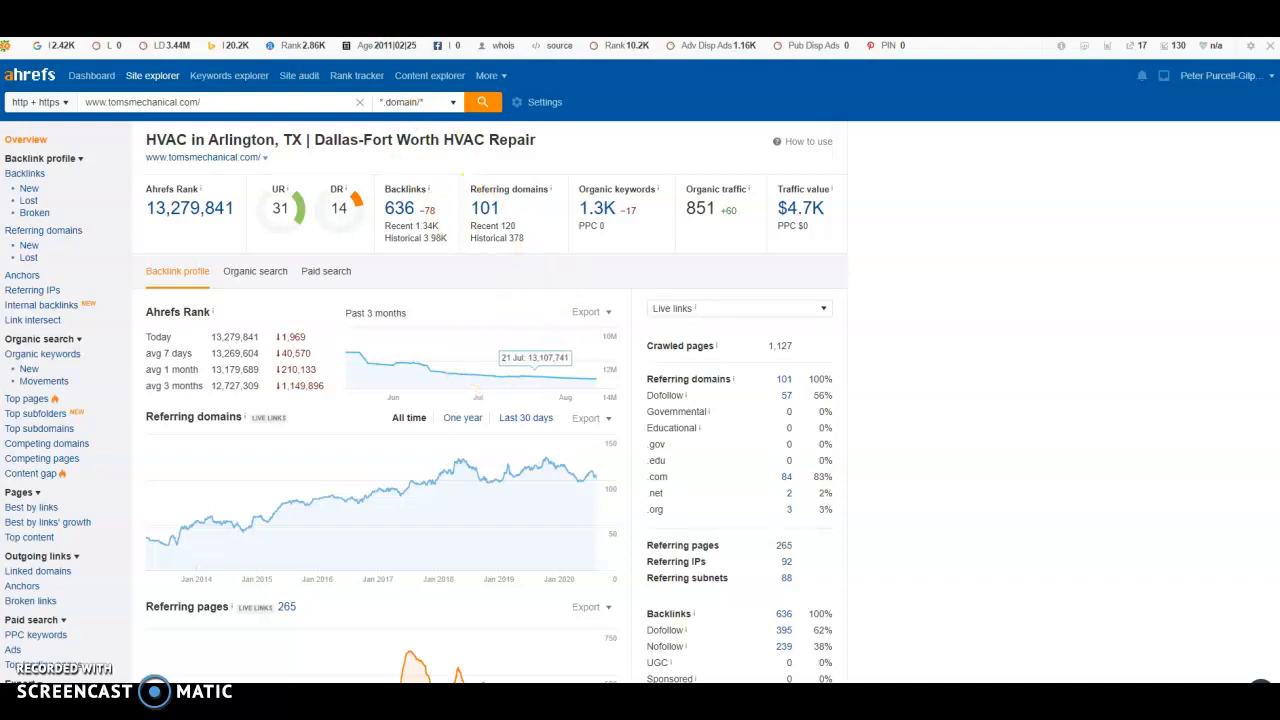
Step: Open the Ahrefs overview report for texasairinc.com and examine its backlinks, referring domains, organic keywords, traffic and traffic value
left_click(462, 14)
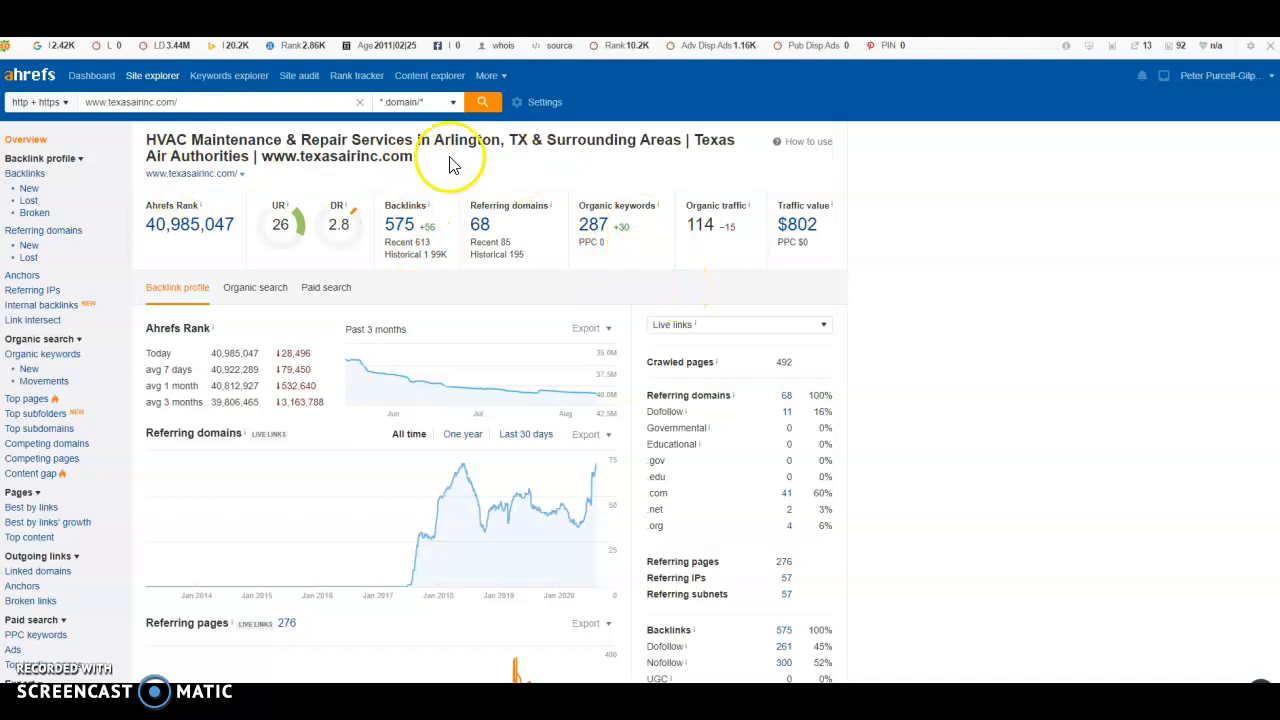
Step: Switch to the Google results for residential HVAC in Arlington and compare the map listings and their reviews with the organic results
key("ctrl+Tab")
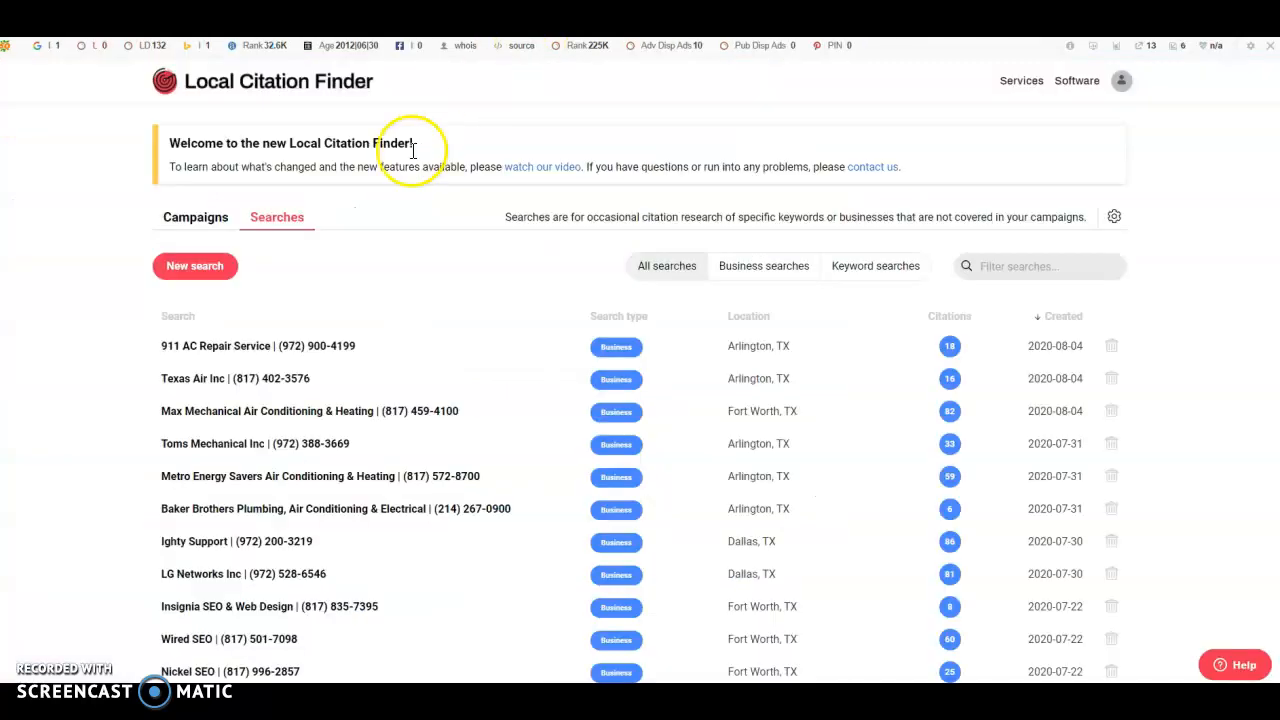
key("ctrl+Tab")
scroll(314, 234, "up", 10)
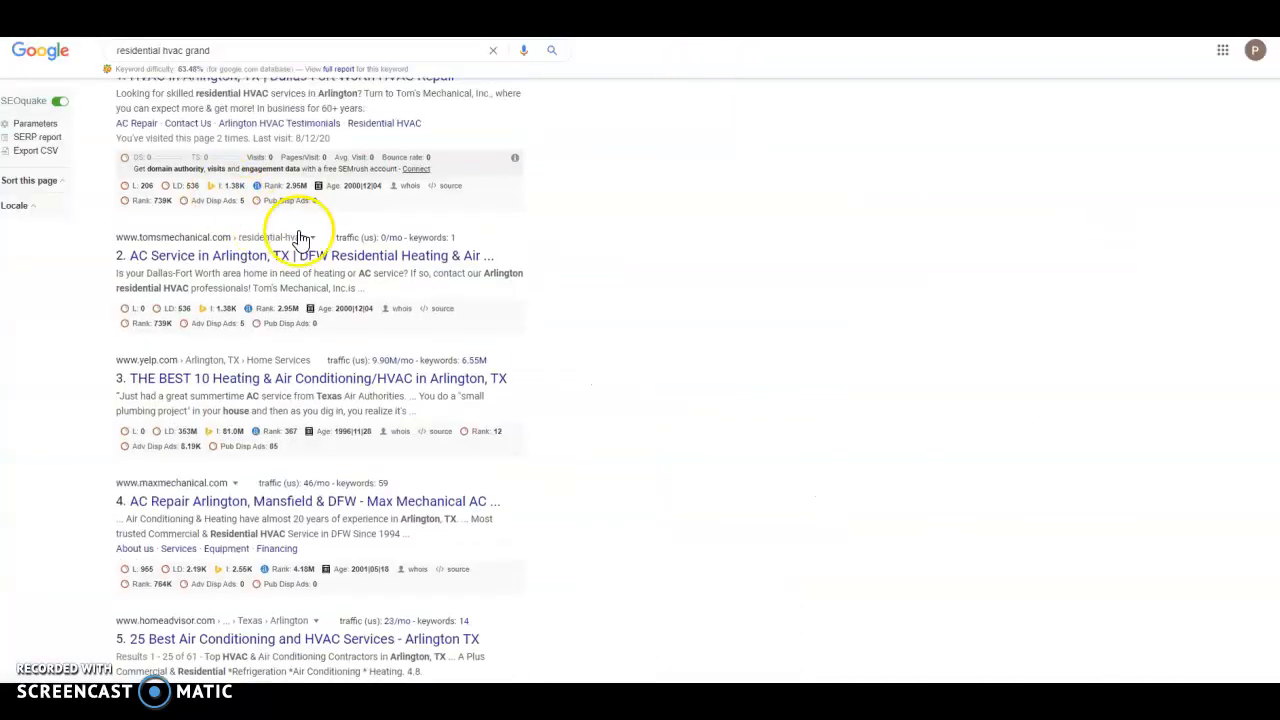
scroll(337, 257, "down", 2)
scroll(351, 314, "down", 3)
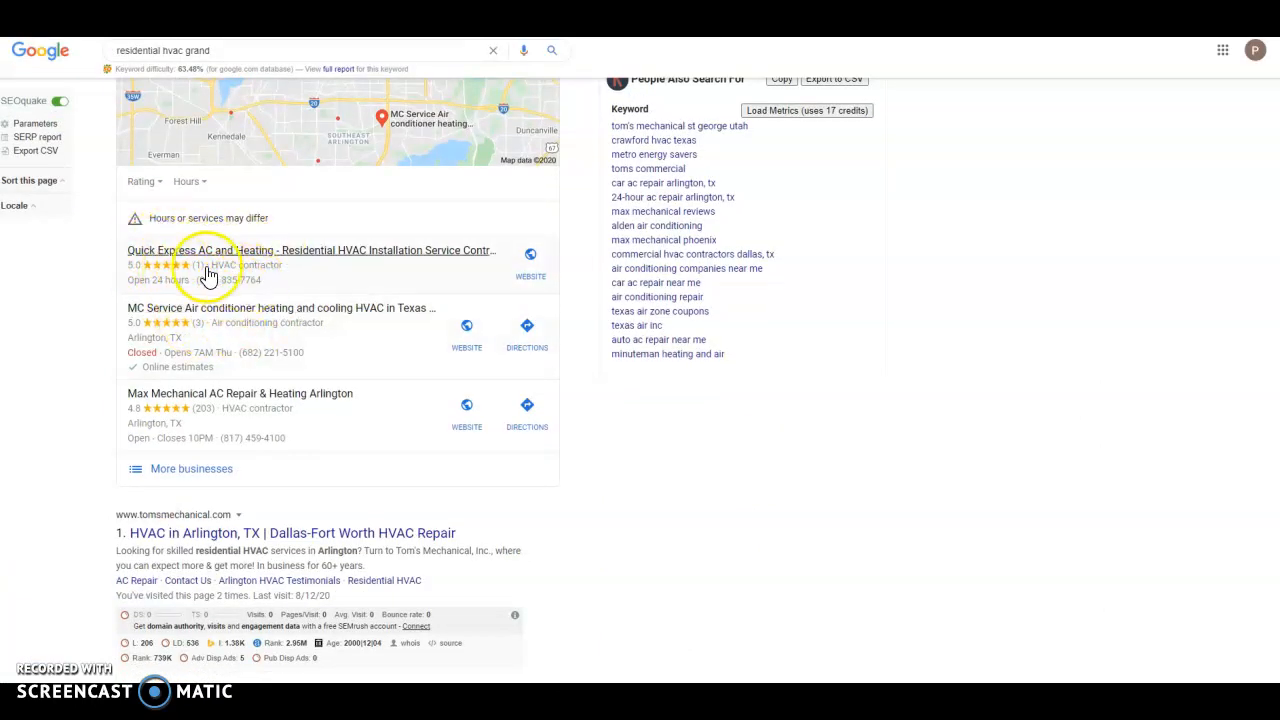
scroll(388, 258, "up", 2)
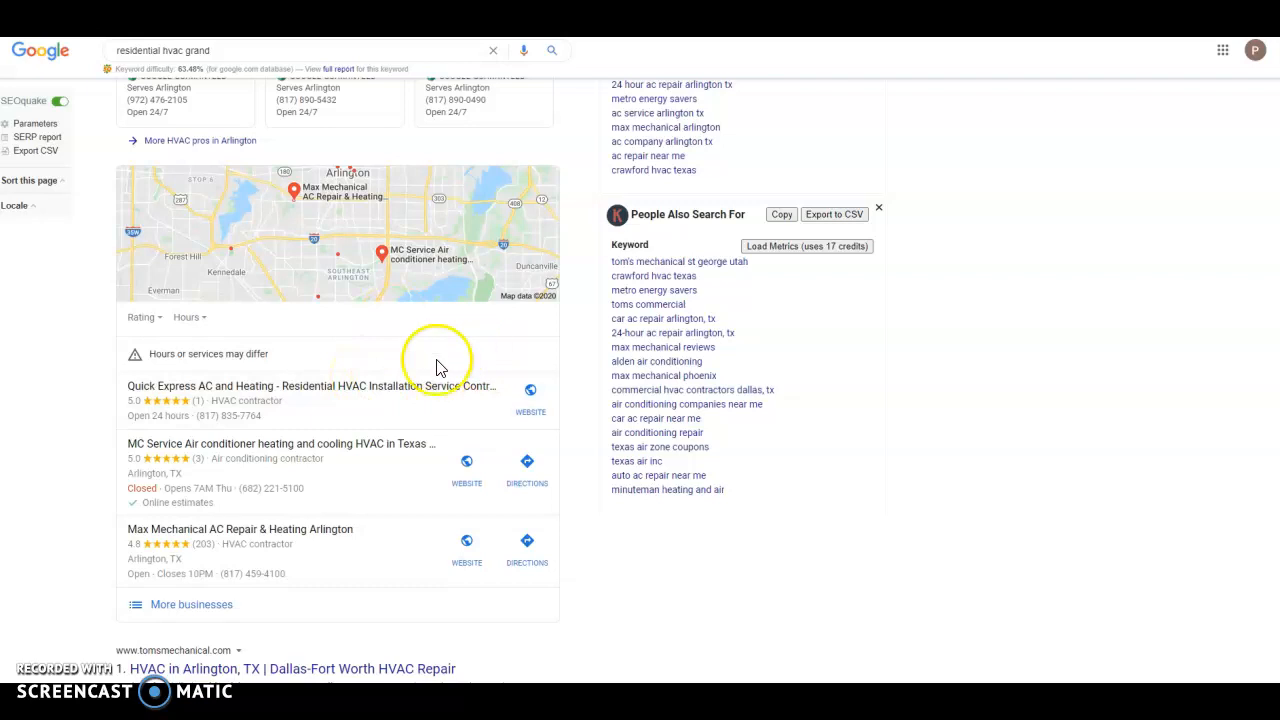
scroll(400, 360, "down", 2)
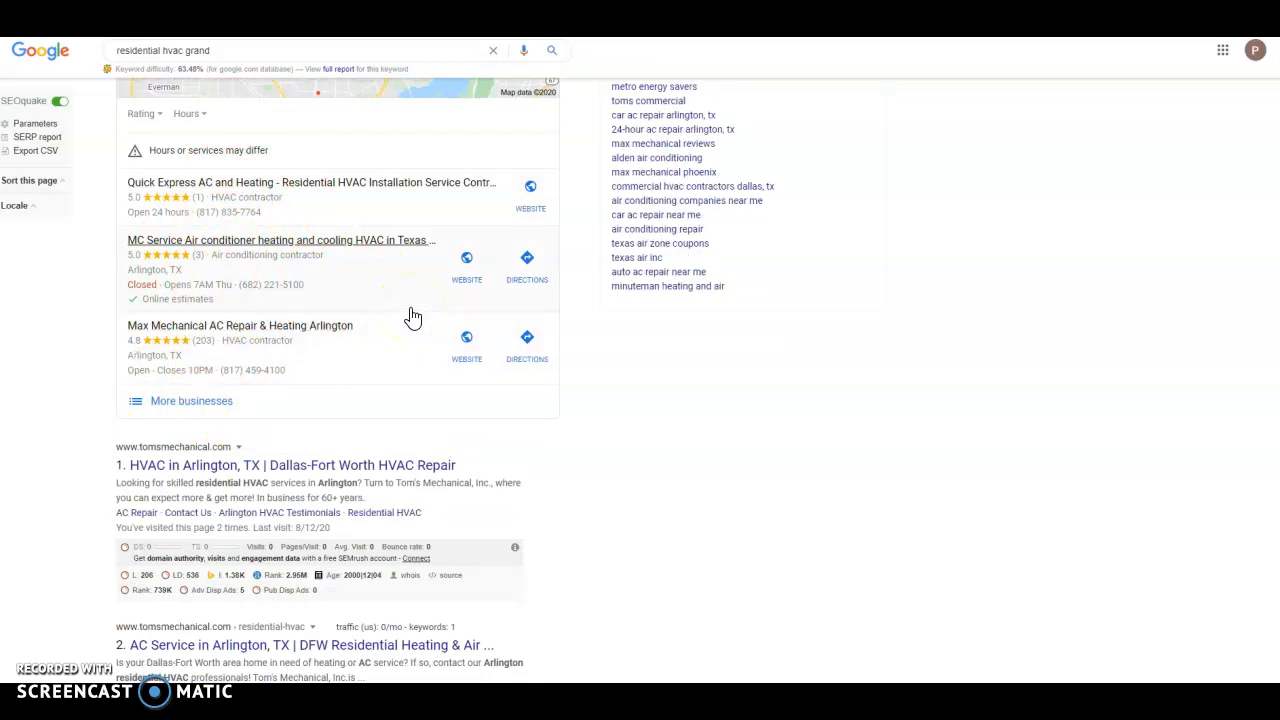
scroll(294, 349, "down", 2)
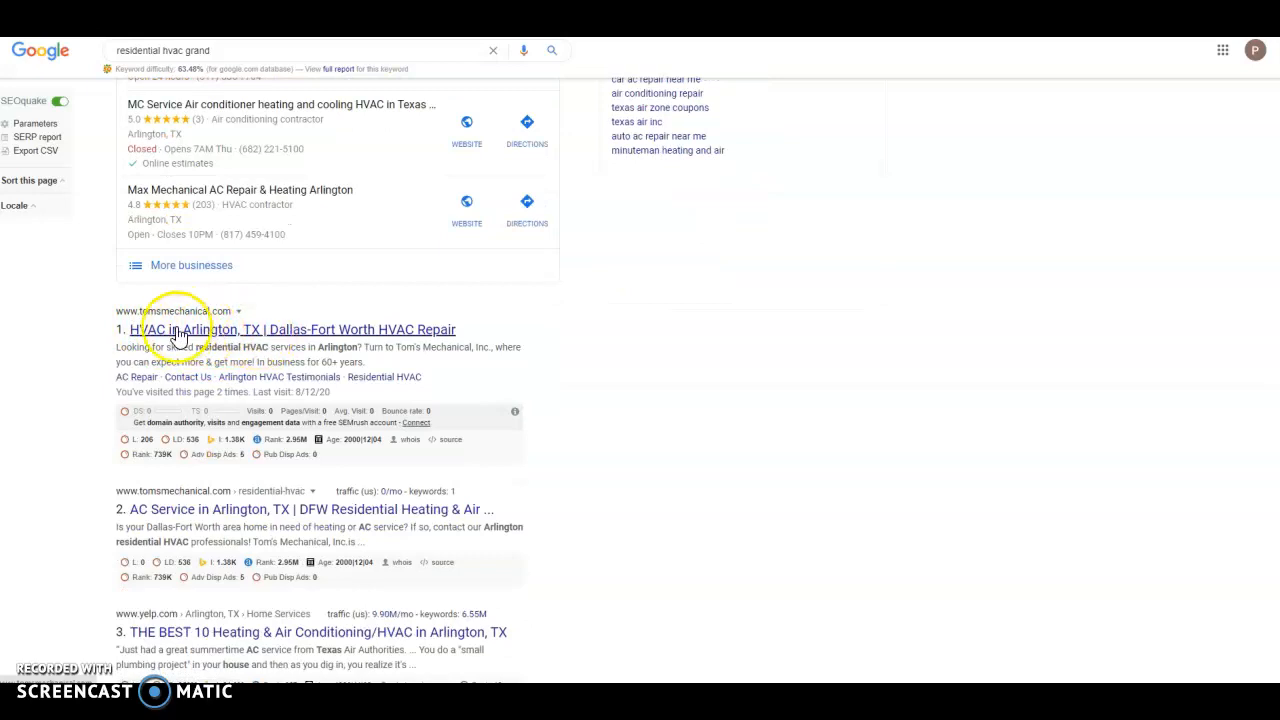
scroll(243, 346, "up", 1)
scroll(243, 346, "up", 1)
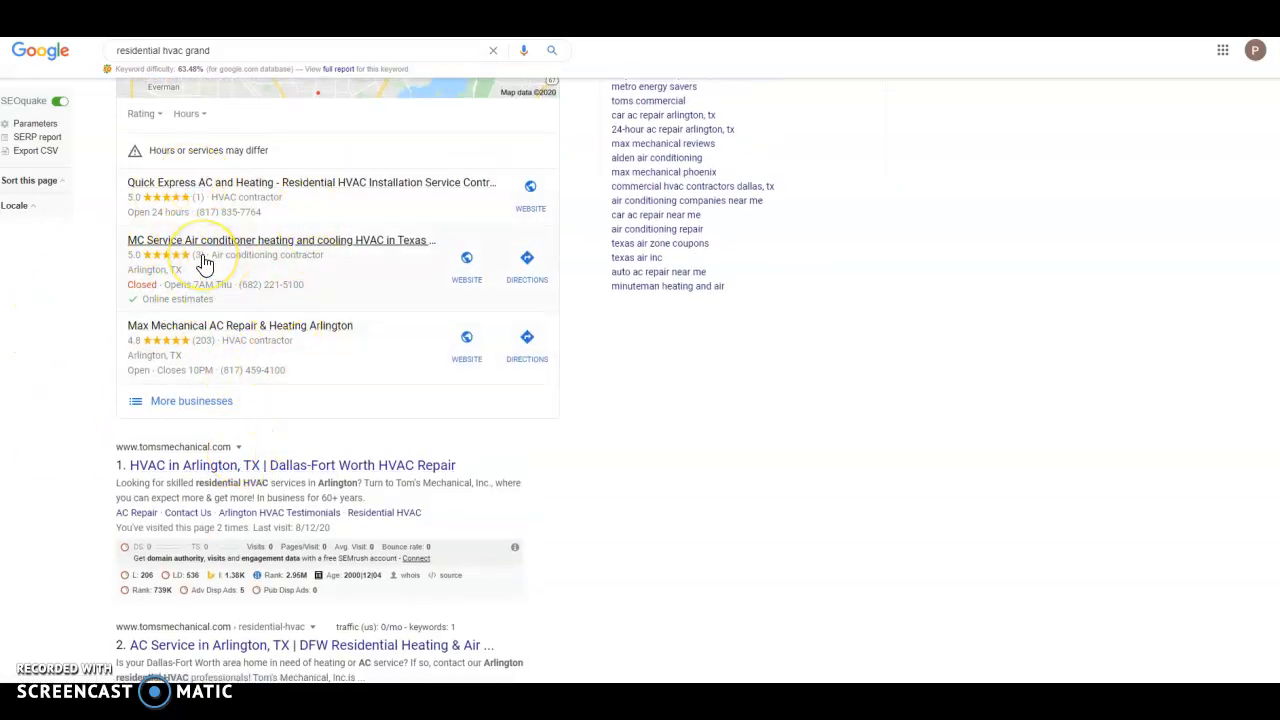
scroll(222, 299, "down", 4)
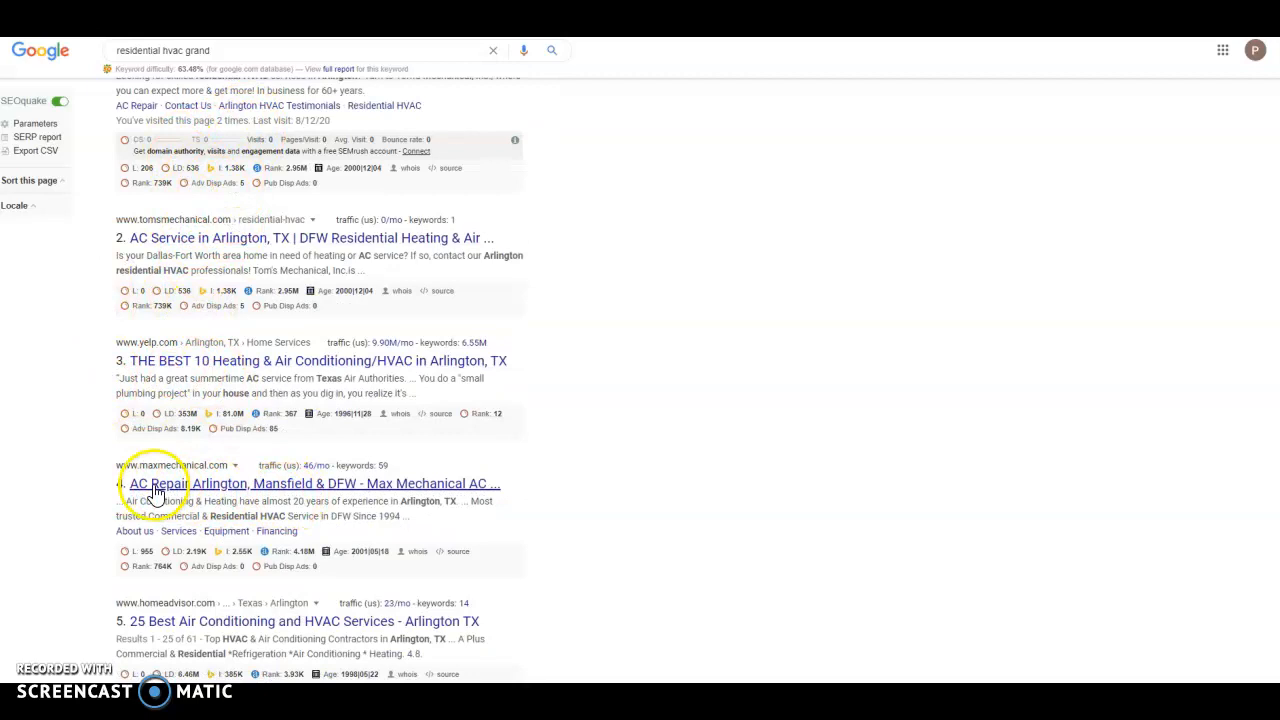
scroll(263, 434, "up", 4)
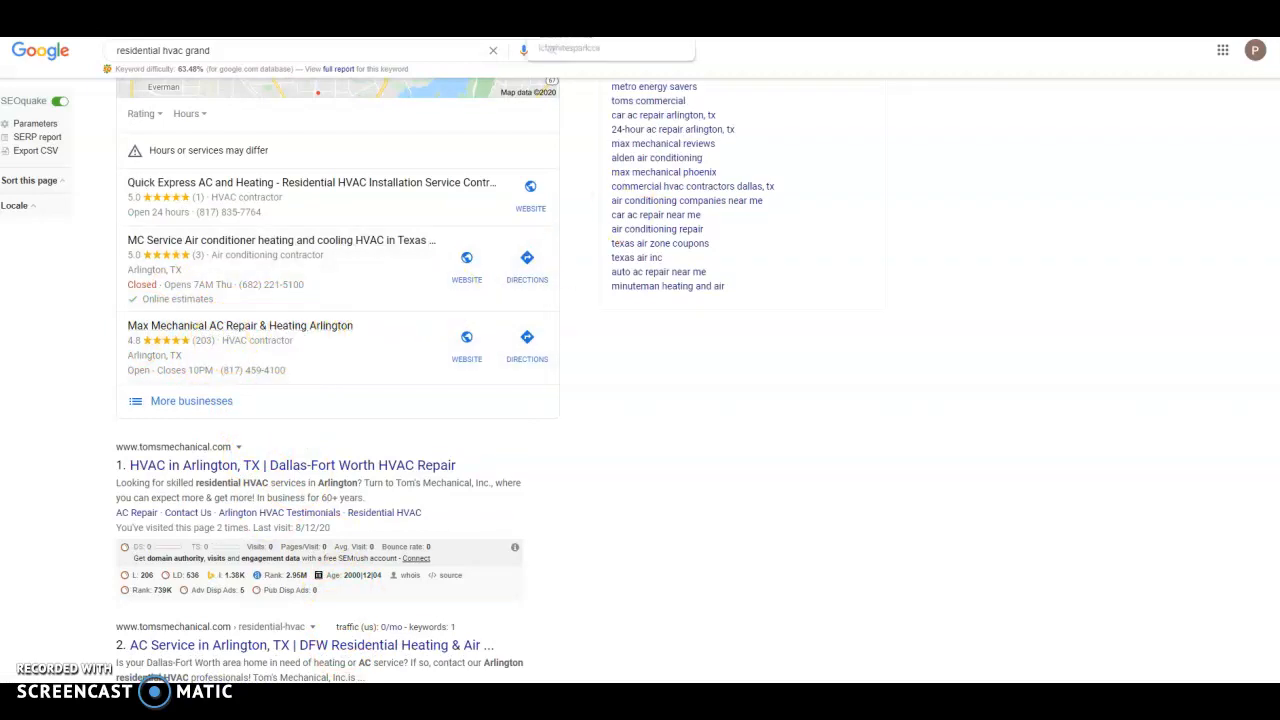
Step: Switch to Local Citation Finder and compare the citation counts of the Arlington HVAC businesses in the search list
key("ctrl+Tab")
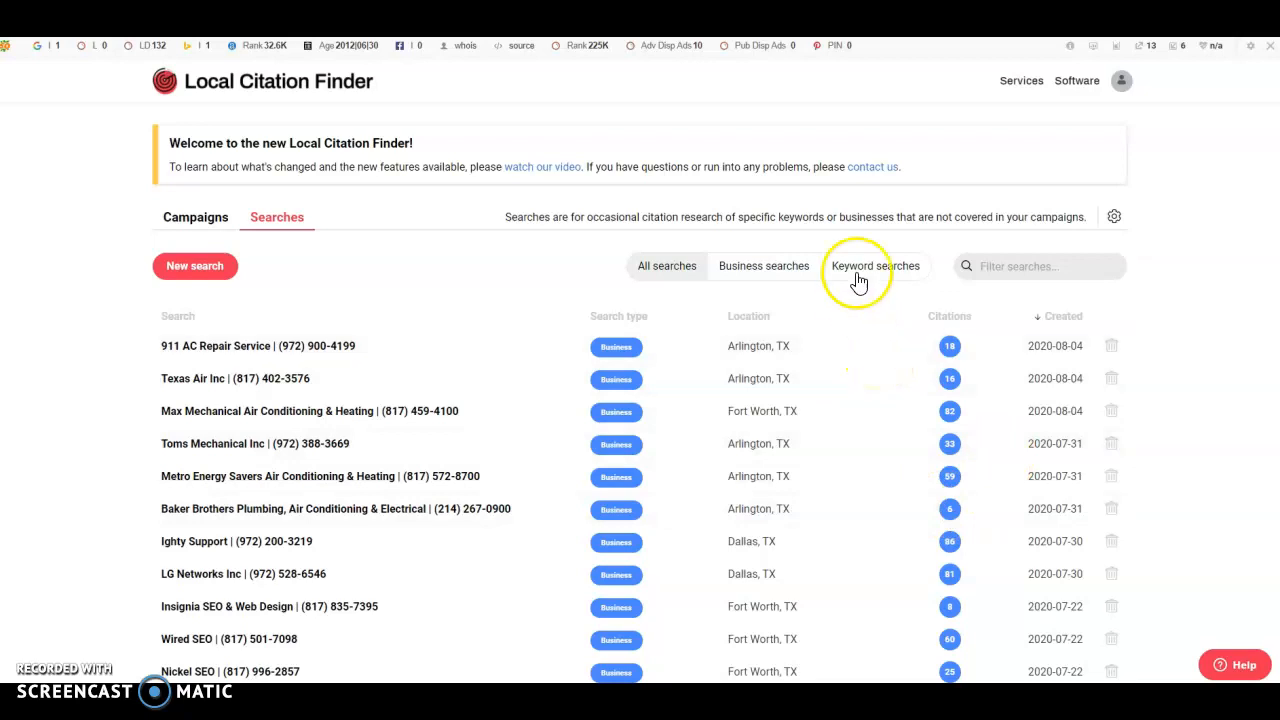
Step: Return to the D's Air Services website and examine the home page banner and introductory business description
key("ctrl+Tab")
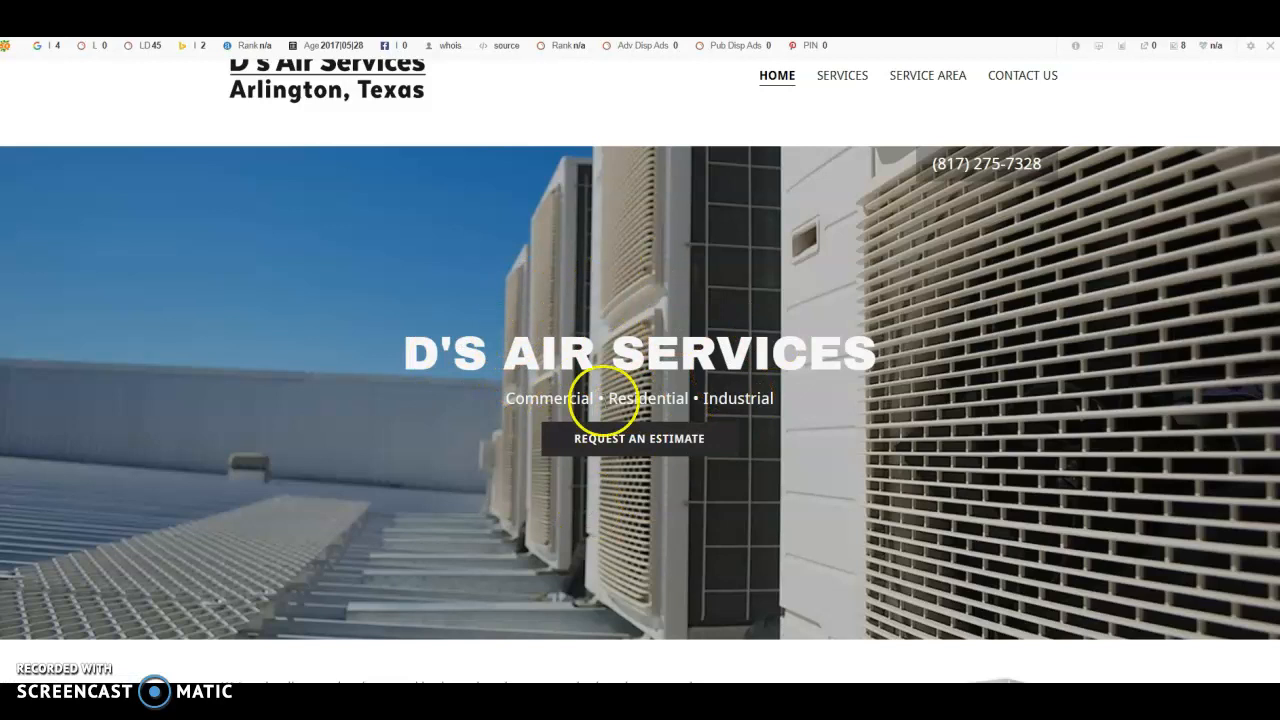
scroll(850, 493, "down", 5)
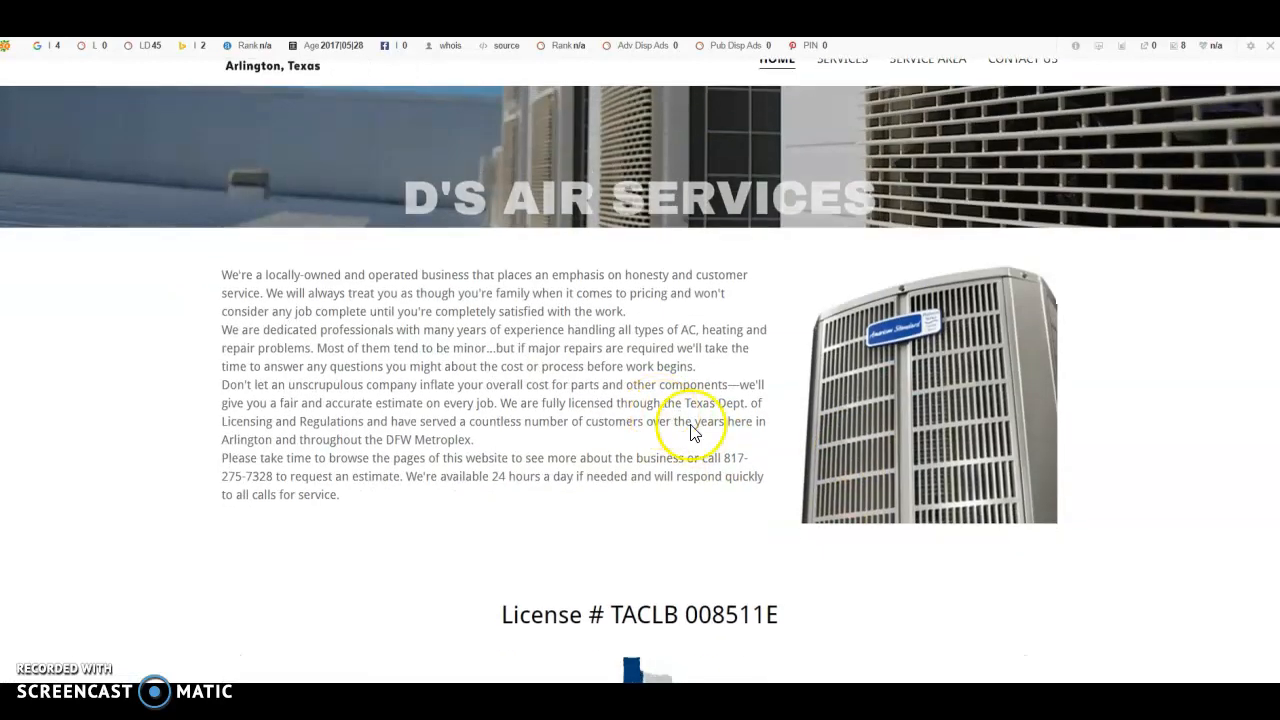
scroll(614, 451, "up", 4)
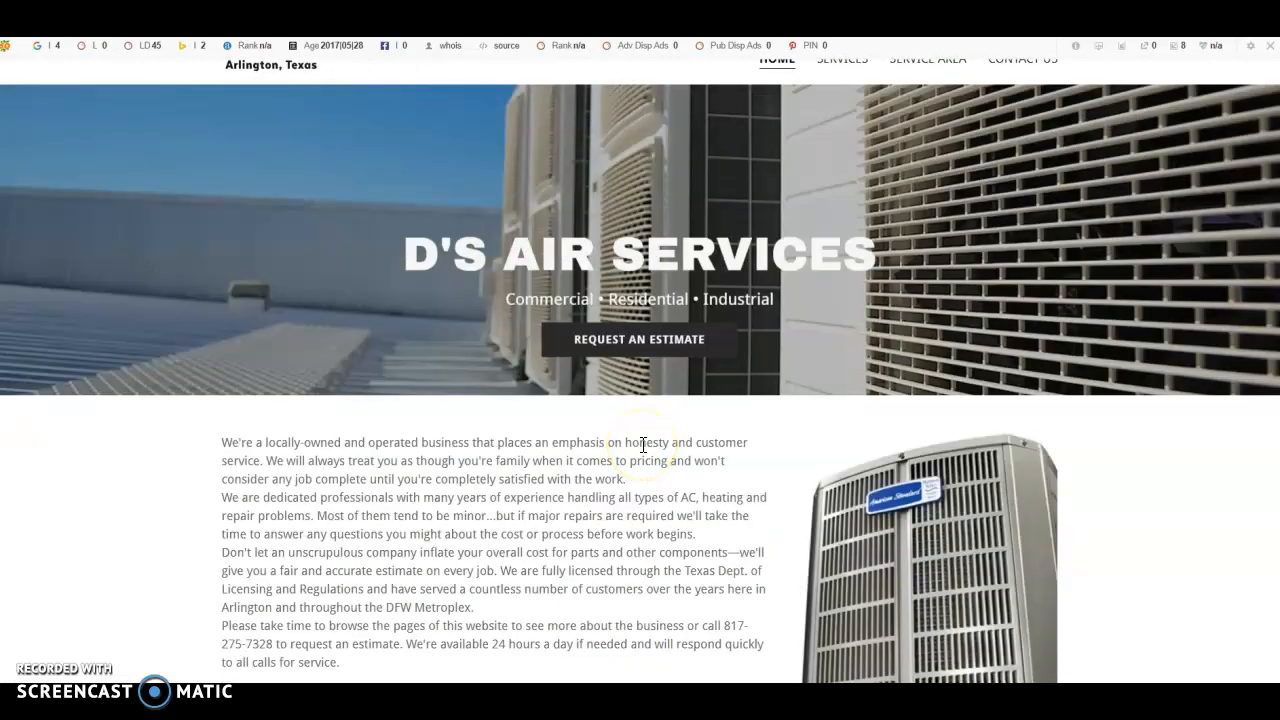
scroll(700, 400, "up", 3)
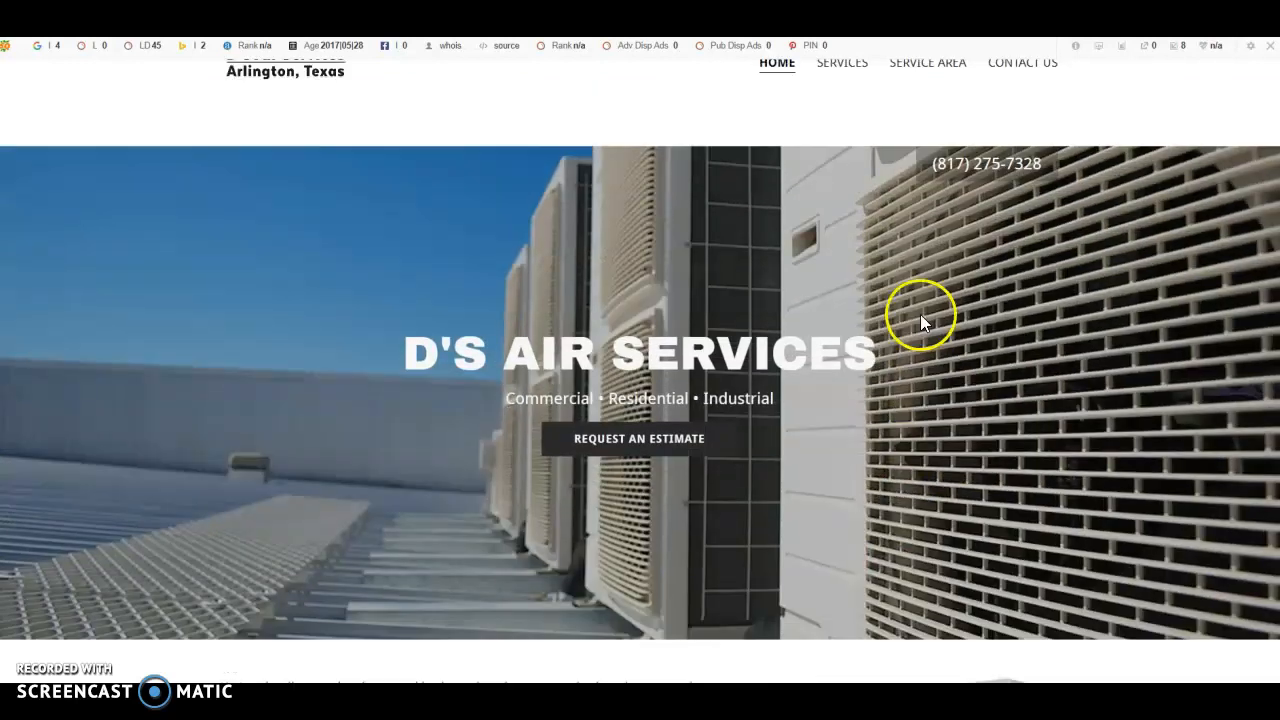
Step: Open the Services page of D's Air Services and examine its service list, opening hours and accepted credit cards
left_click(830, 78)
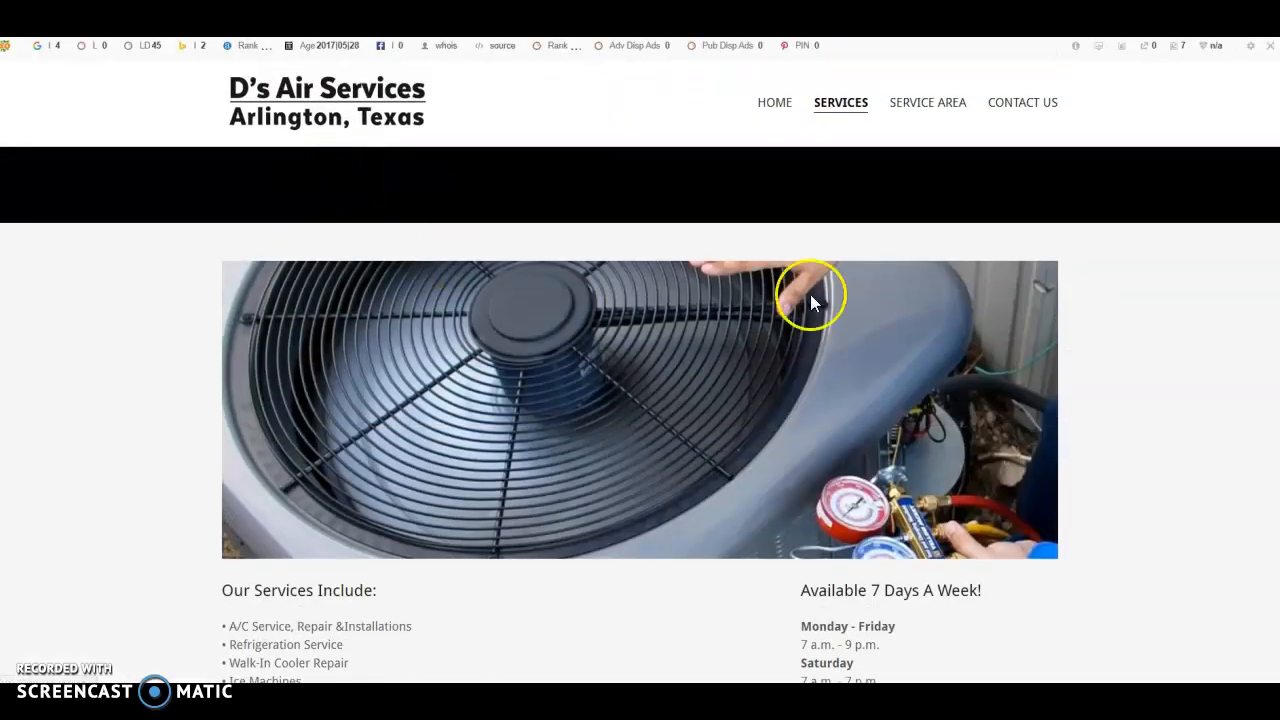
scroll(560, 270, "down", 3)
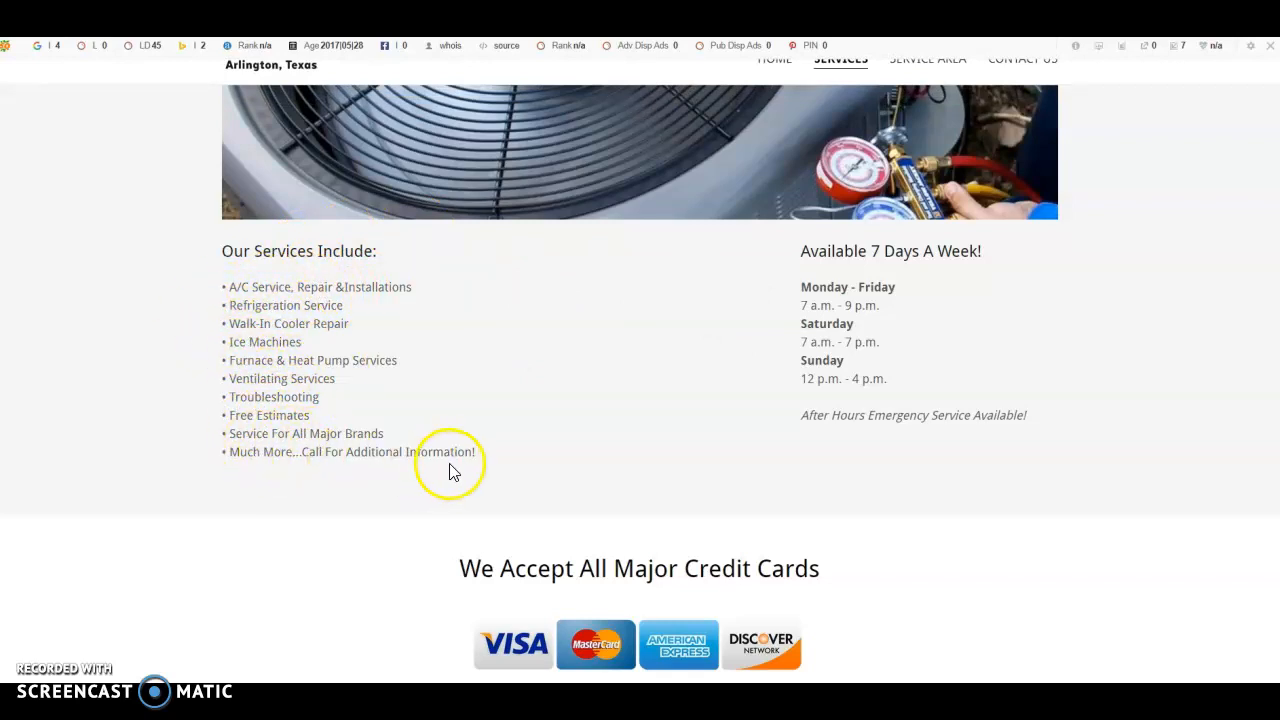
scroll(618, 370, "up", 2)
scroll(618, 367, "up", 2)
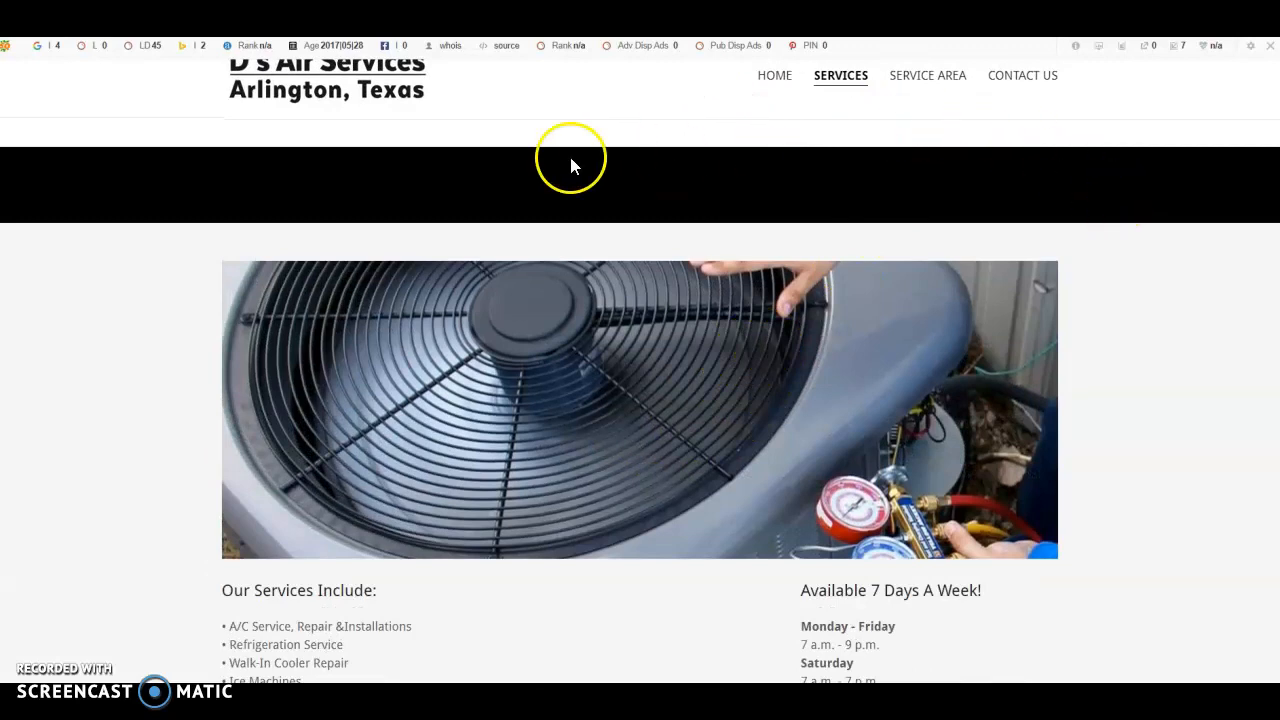